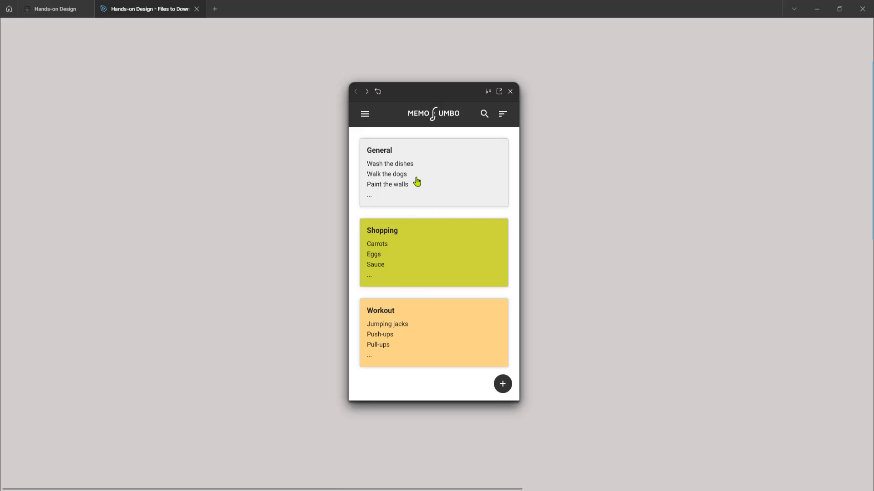
# Step: Filter the prototype's notes by the General category, view the General note, and return to all notes
pyautogui.click(365, 114)
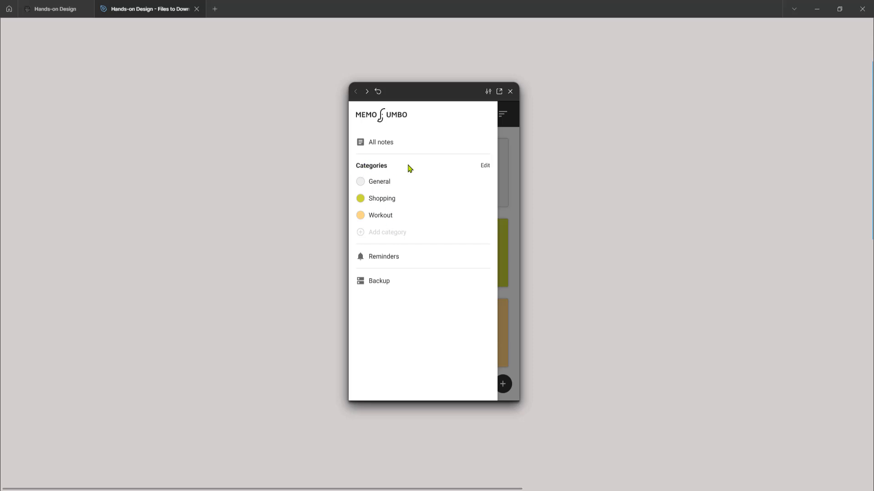
pyautogui.click(381, 185)
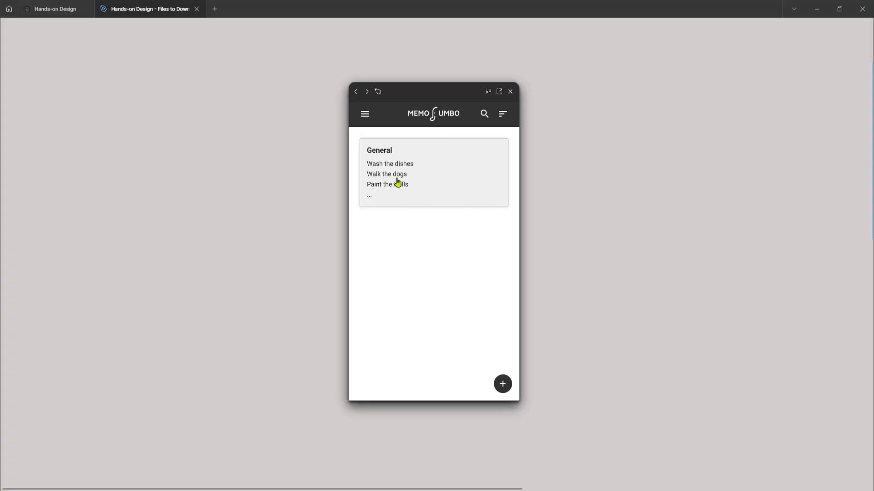
pyautogui.click(422, 178)
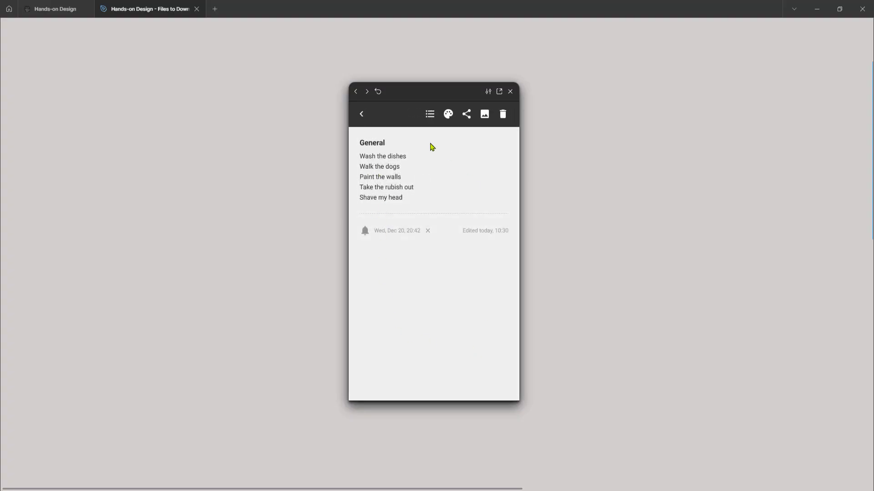
pyautogui.click(361, 116)
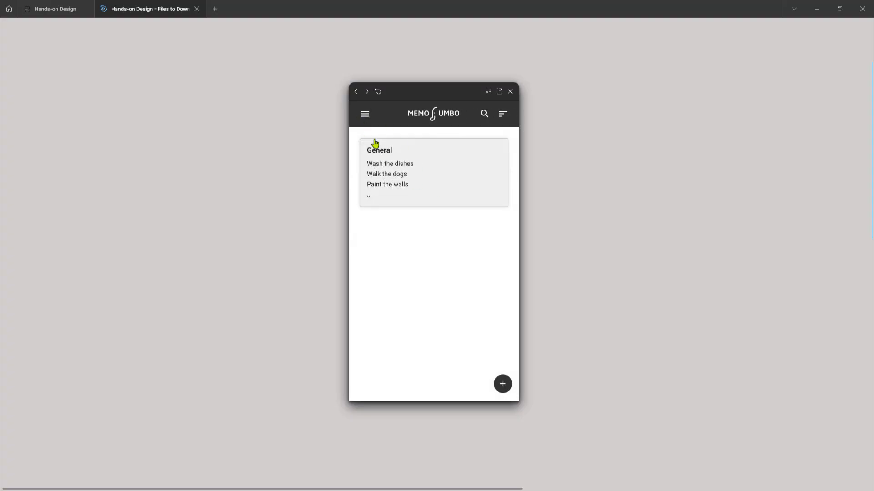
pyautogui.click(364, 114)
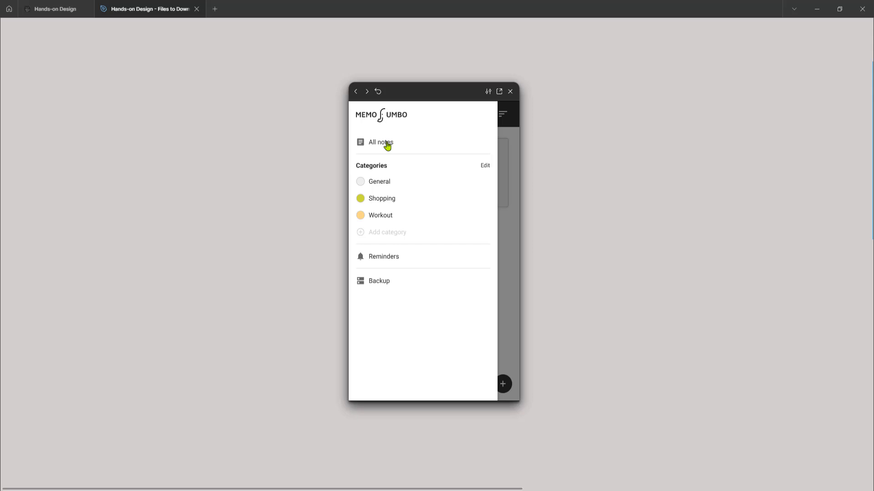
pyautogui.click(386, 144)
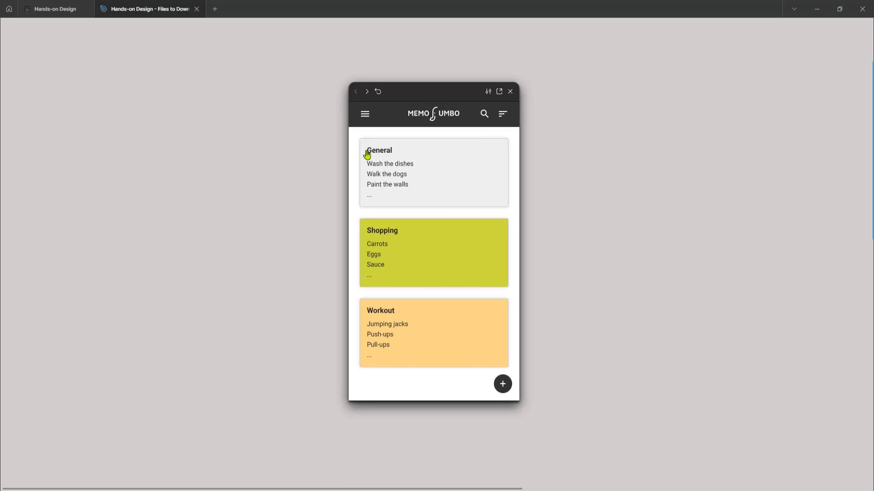
# Step: Filter the prototype's notes by the Shopping category, test dismissing the side menu, and view the Shopping note
pyautogui.click(365, 114)
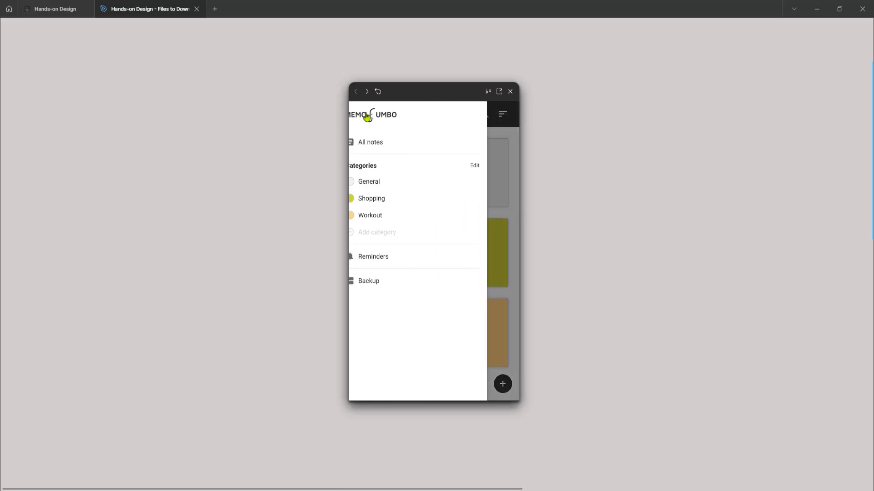
pyautogui.click(384, 201)
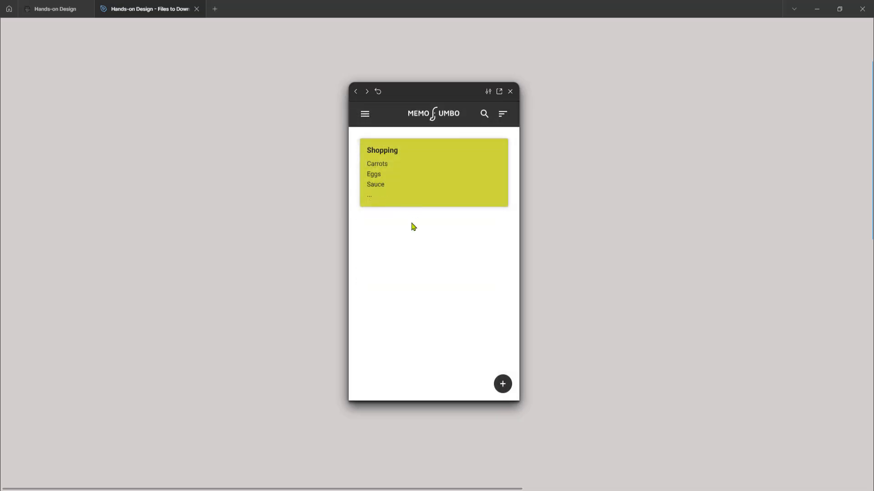
pyautogui.click(365, 114)
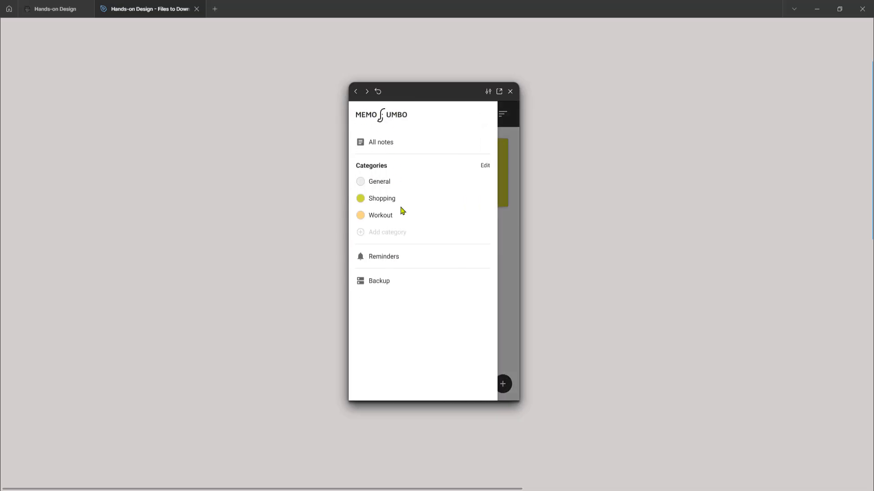
pyautogui.click(515, 235)
pyautogui.click(449, 182)
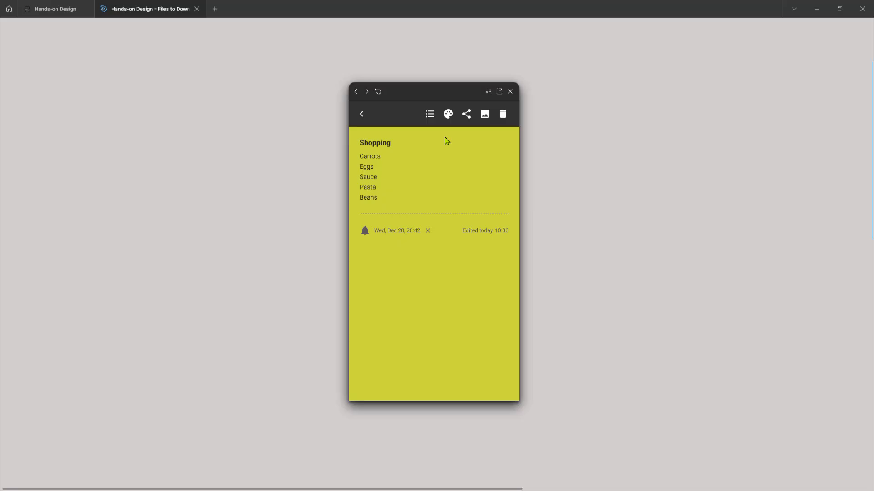
pyautogui.click(362, 114)
# Step: Filter the prototype's notes by the Workout category and return to all notes
pyautogui.click(361, 113)
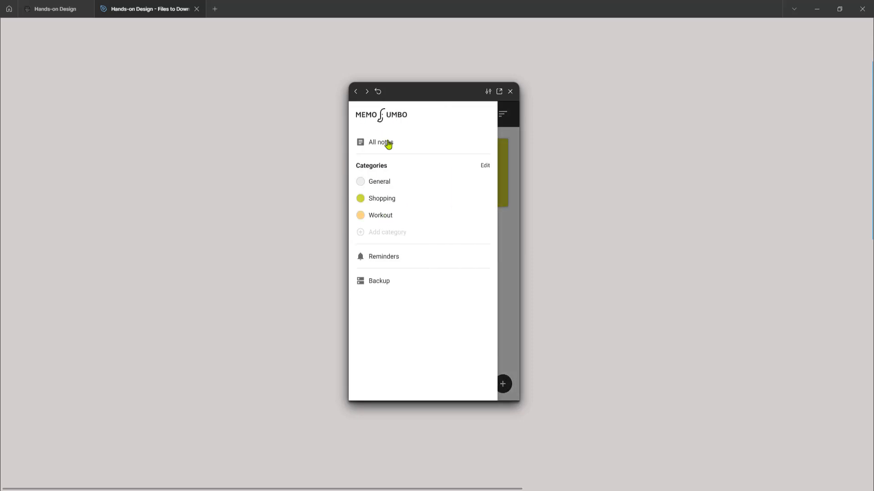
pyautogui.click(374, 219)
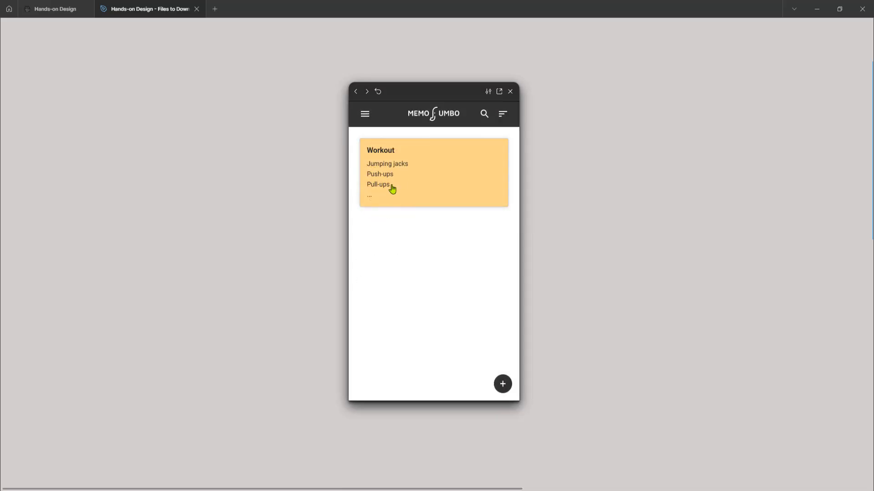
pyautogui.click(364, 114)
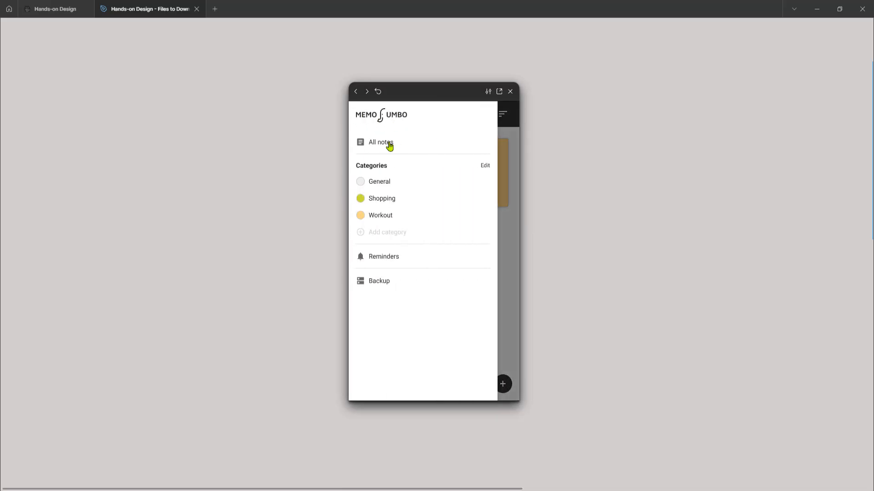
pyautogui.click(390, 142)
# Step: Switch the prototype's filter from Shopping to Workout, view the Workout note, and return to all notes
pyautogui.click(364, 115)
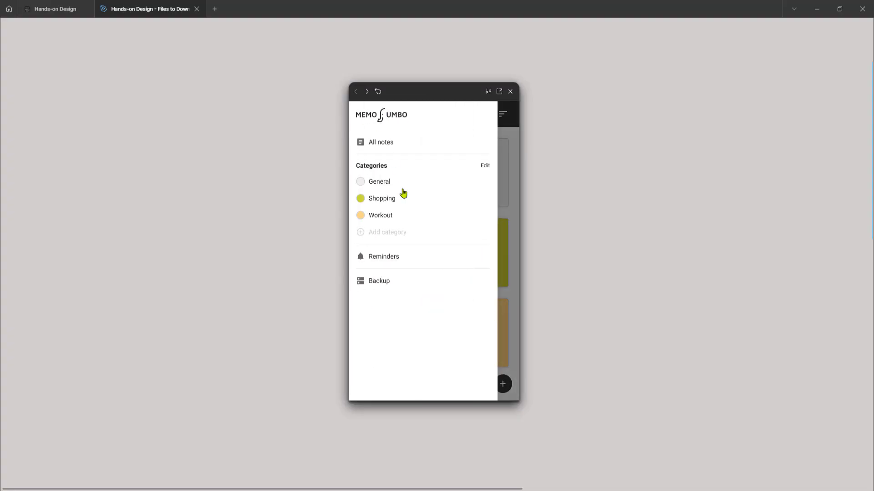
pyautogui.click(386, 200)
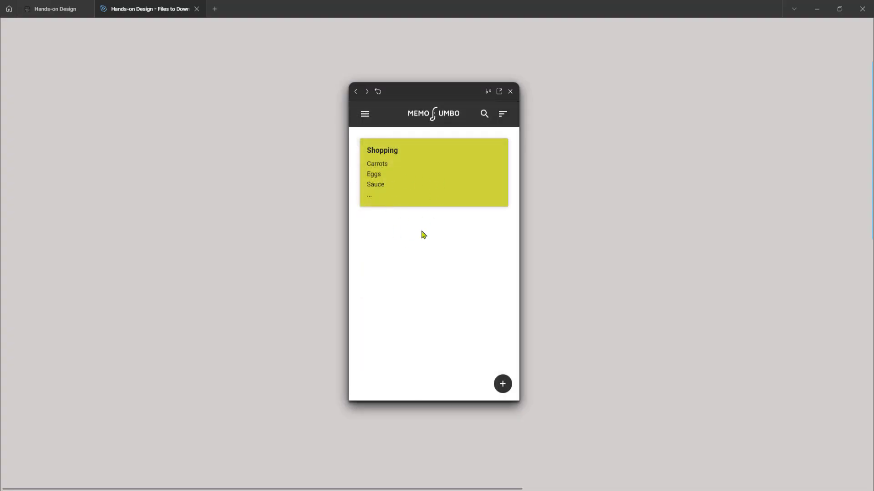
pyautogui.click(365, 115)
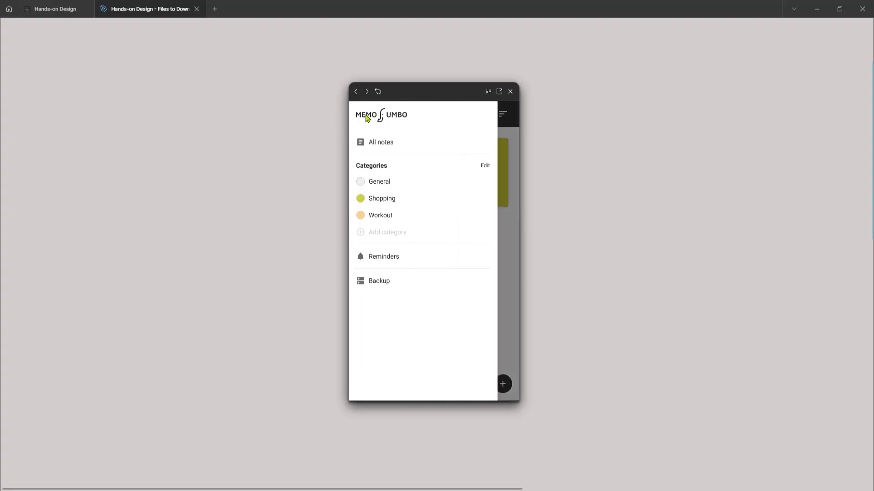
pyautogui.click(377, 217)
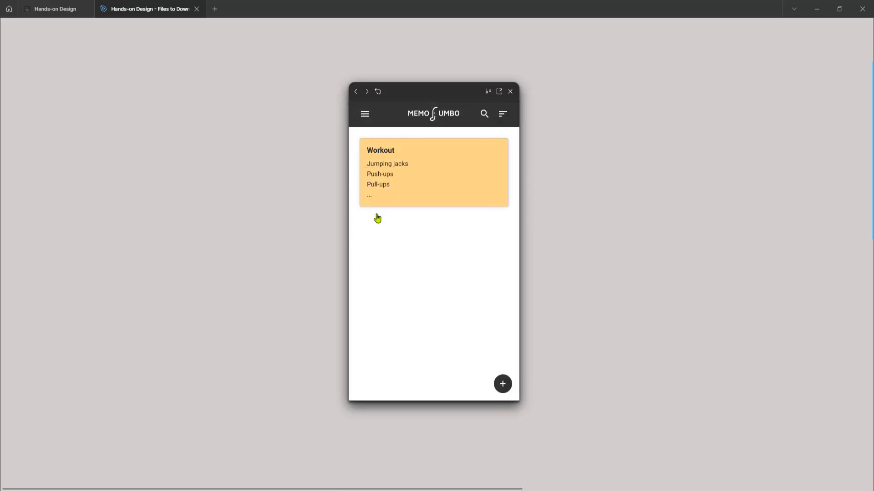
pyautogui.click(405, 183)
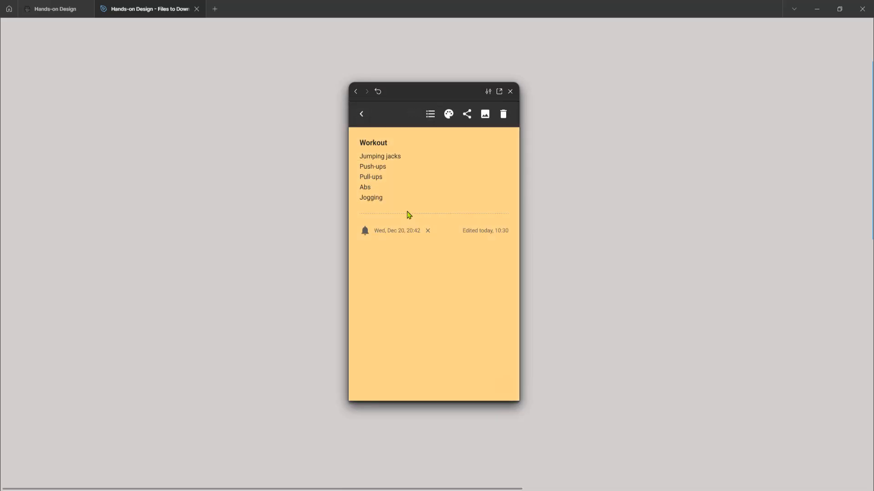
pyautogui.click(361, 115)
pyautogui.click(362, 115)
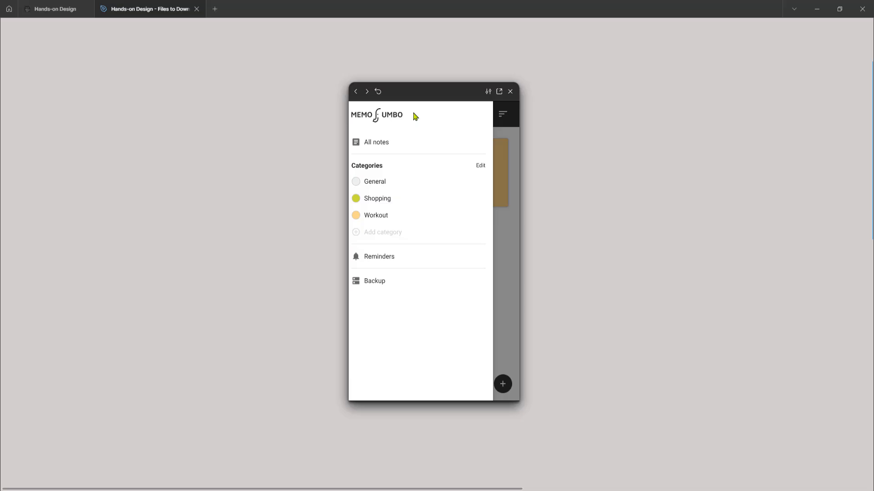
pyautogui.click(383, 143)
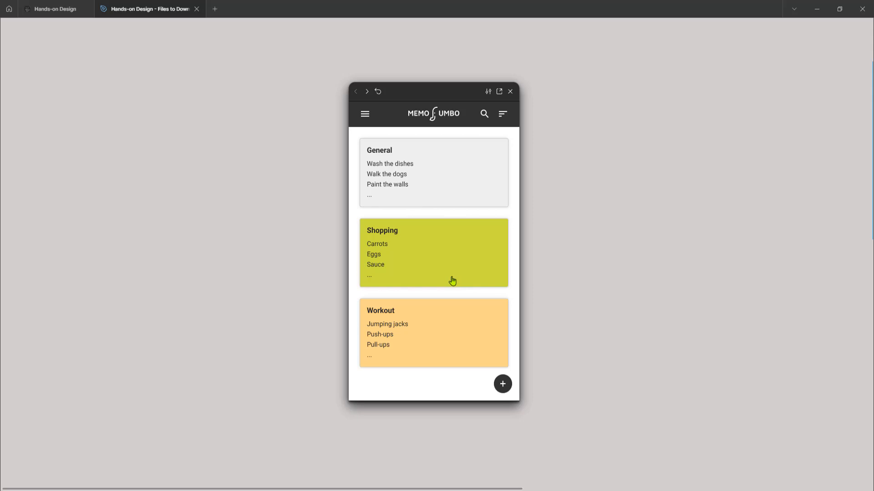
# Step: Close the prototype preview and inspect the first Home frame and its stack of note cards
pyautogui.click(511, 92)
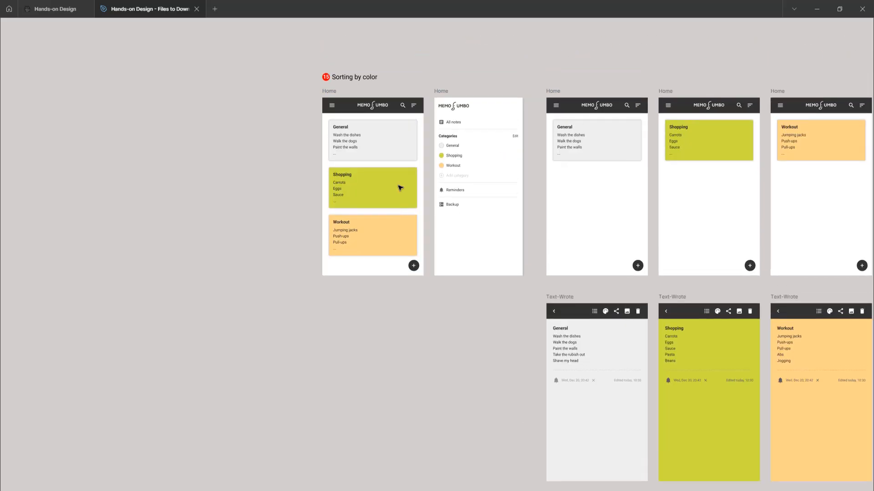
pyautogui.keyDown('ctrl'); pyautogui.scroll(5, 370, 141); pyautogui.keyUp('ctrl')
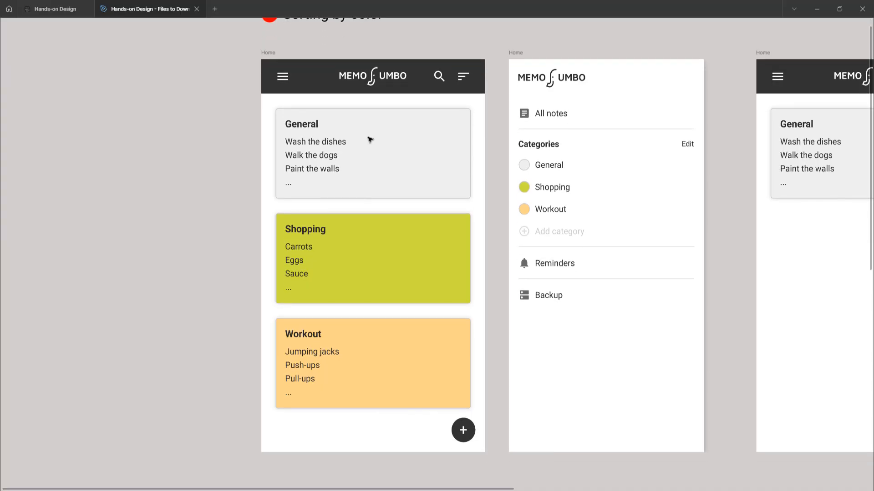
pyautogui.hscroll(5, 371, 139)
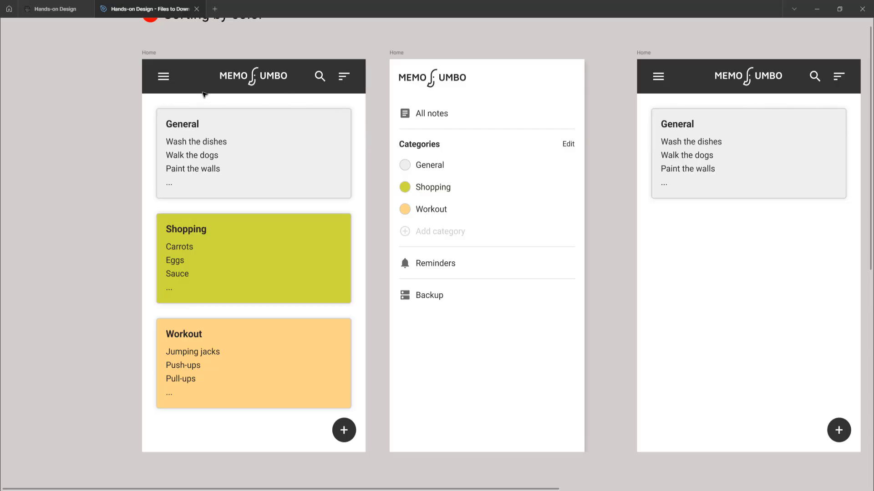
pyautogui.click(151, 54)
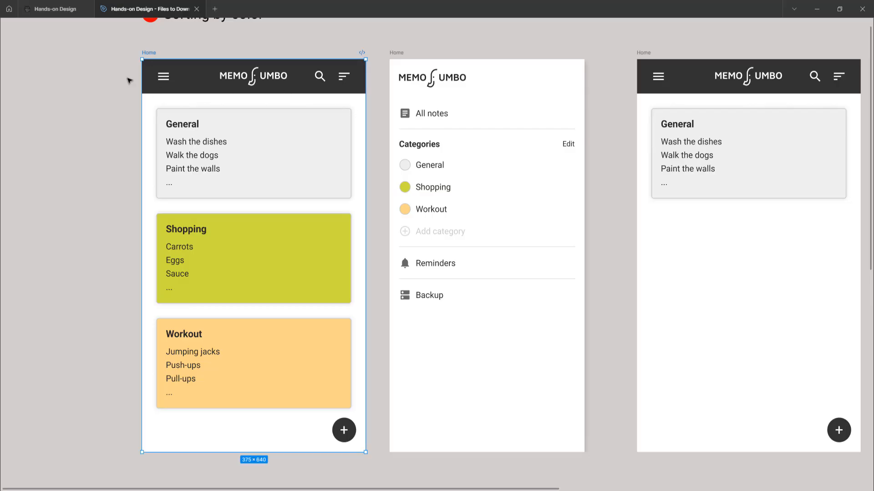
pyautogui.scroll(-2, 119, 86)
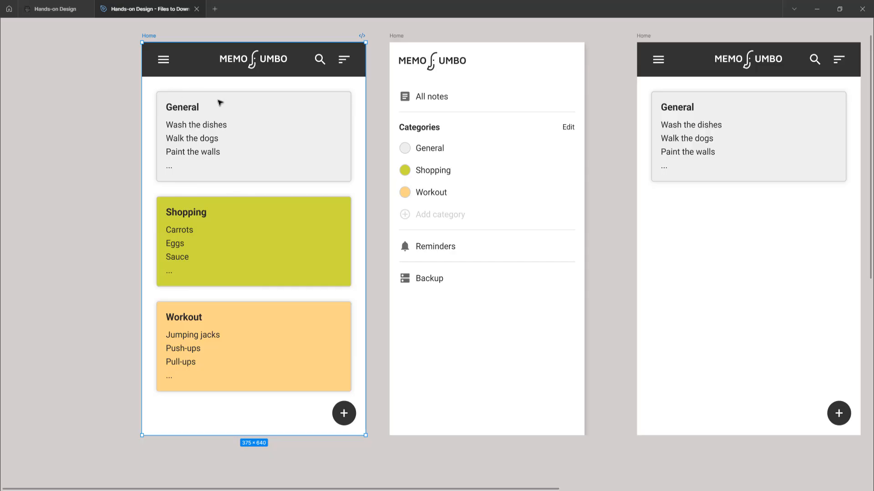
pyautogui.click(203, 230)
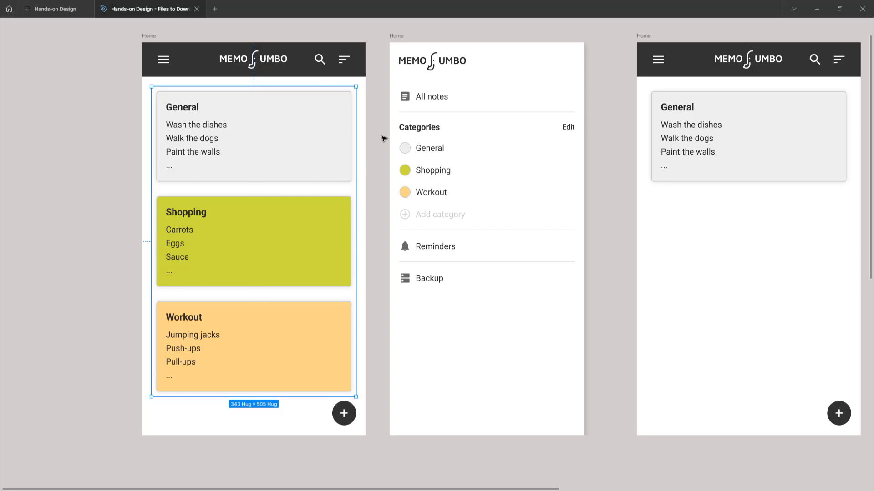
# Step: Try moving the side menu frame slightly down and to the right, and undo the move
pyautogui.click(405, 36)
pyautogui.hscroll(3, 422, 64)
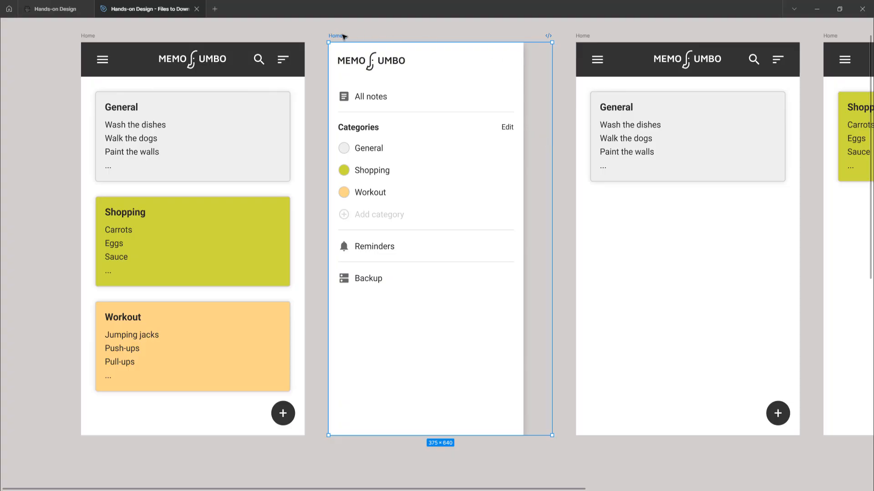
pyautogui.moveTo(335, 36); pyautogui.dragTo(370, 49)
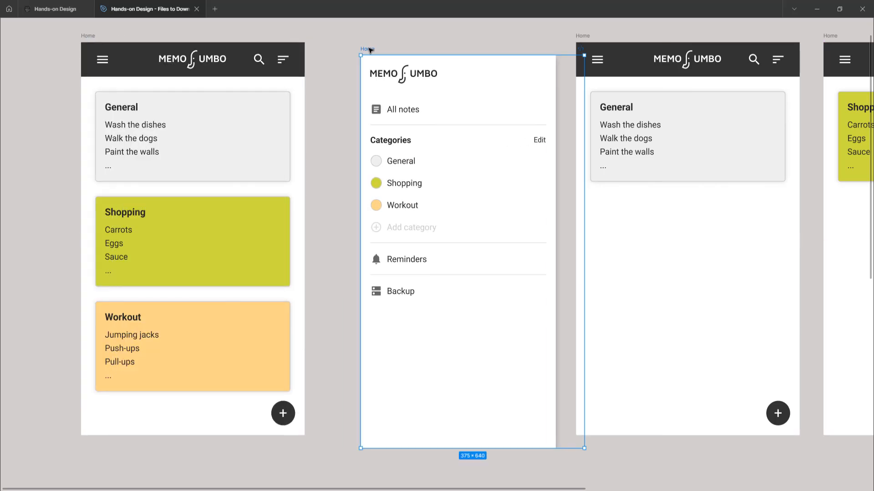
pyautogui.hotkey('ctrl', 'z')
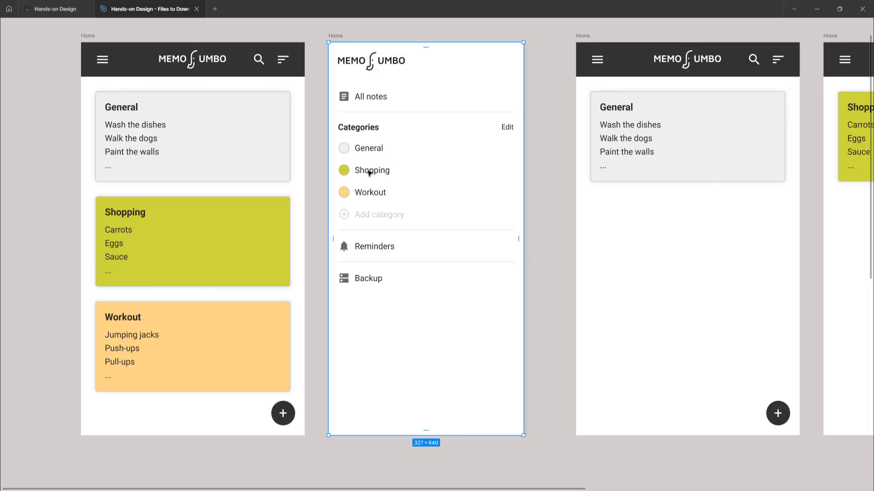
# Step: Duplicate the Shopping category row four times in the side menu frame
pyautogui.click(369, 173)
pyautogui.click(369, 172)
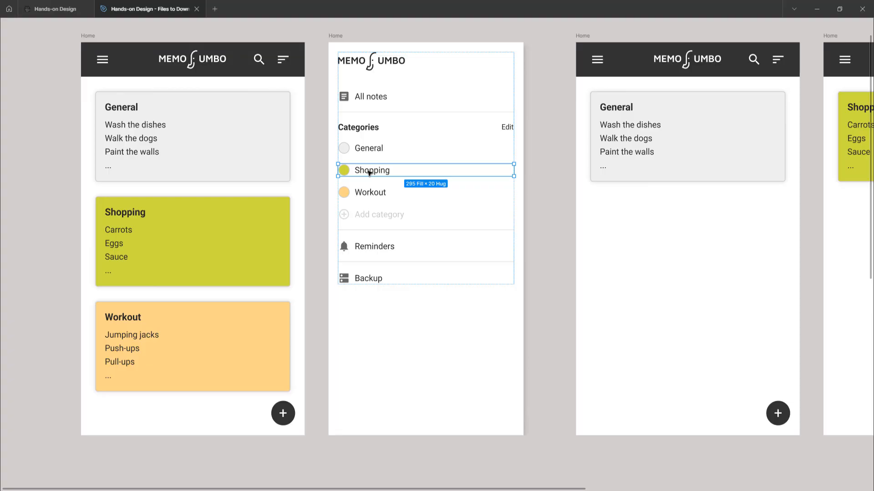
pyautogui.hotkey('ctrl', 'd')
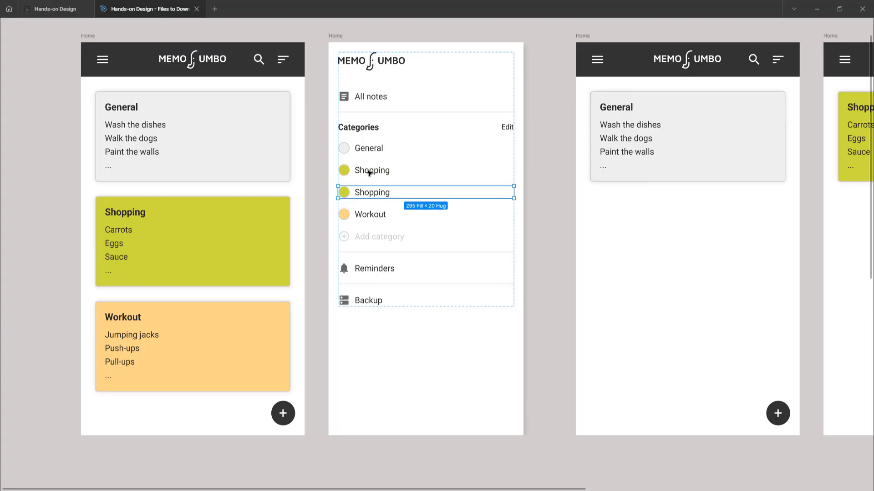
pyautogui.hotkey('ctrl', 'd')
pyautogui.hotkey('ctrl', 'd')
pyautogui.hotkey('ctrl', 'd')
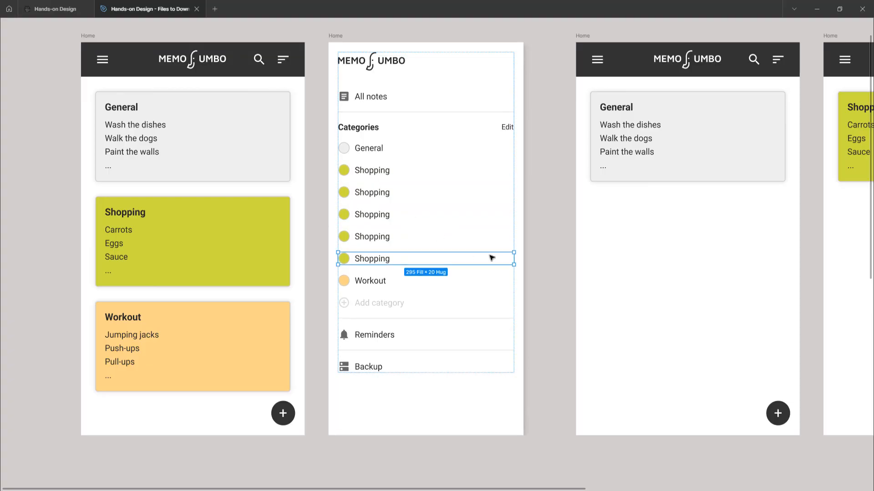
pyautogui.click(546, 202)
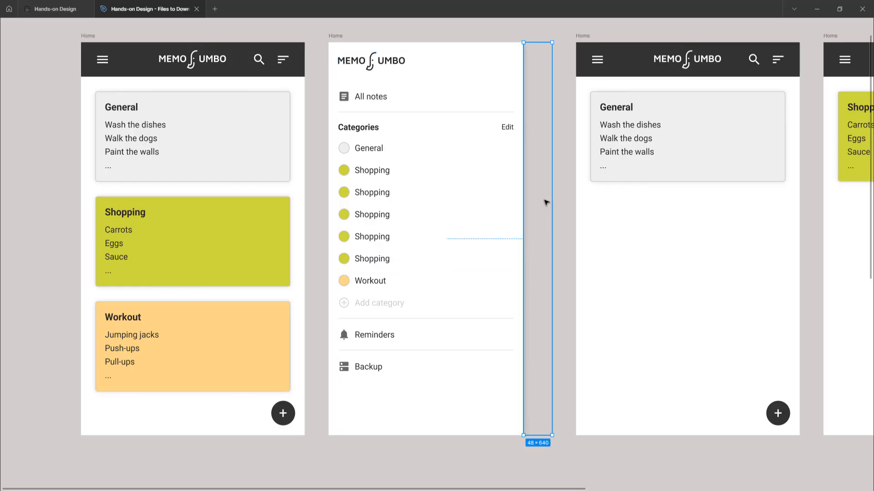
# Step: Undo all the duplicates of the Shopping row in the side menu
pyautogui.hotkey('ctrl', 'z')
pyautogui.hotkey('ctrl', 'z')
pyautogui.hotkey('ctrl', 'z')
pyautogui.hotkey('ctrl', 'z')
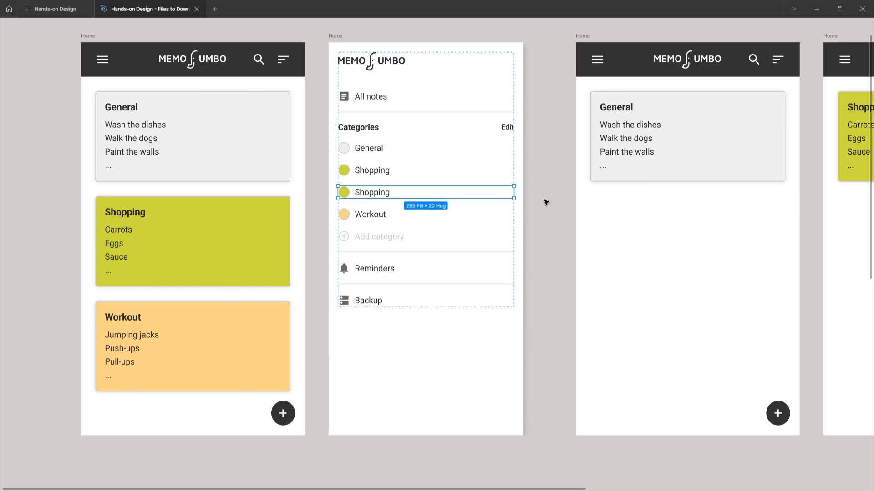
pyautogui.hotkey('ctrl', 'z')
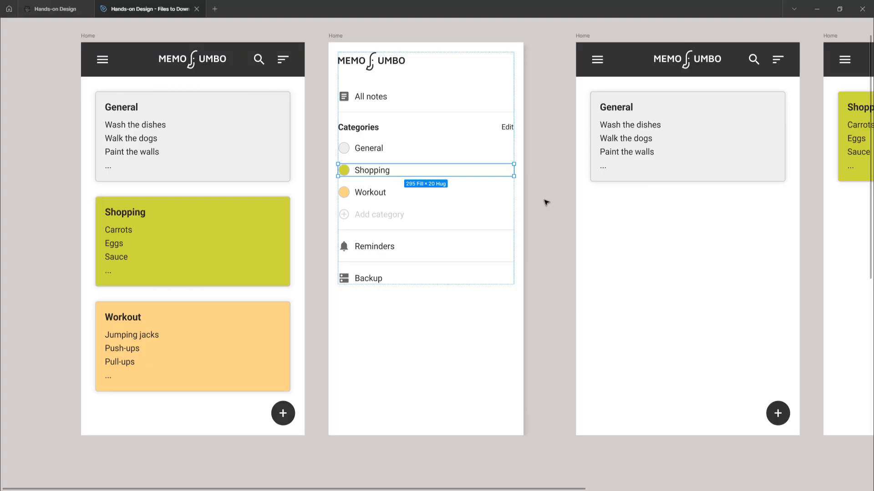
# Step: Look over the three filtered Home frames showing the General, Shopping and Workout notes separately
pyautogui.click(542, 237)
pyautogui.hscroll(4, 528, 231)
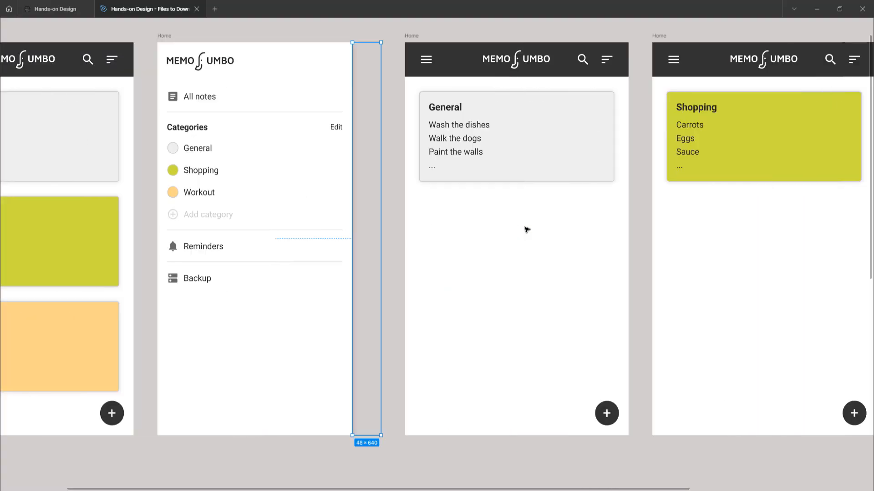
pyautogui.hscroll(3, 526, 230)
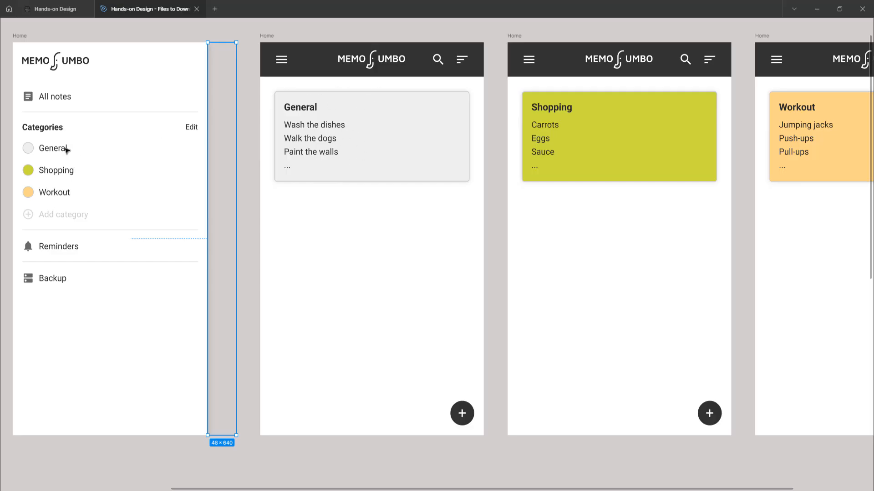
pyautogui.hscroll(3, 333, 159)
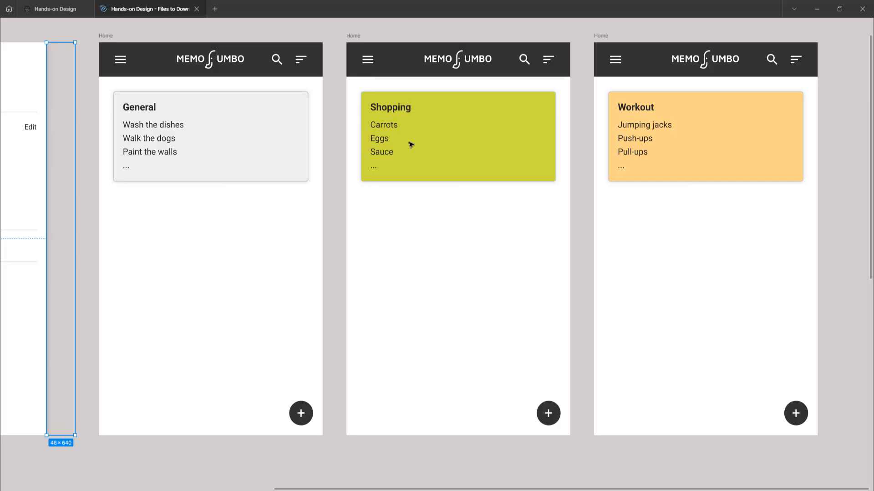
pyautogui.hscroll(-3, 419, 142)
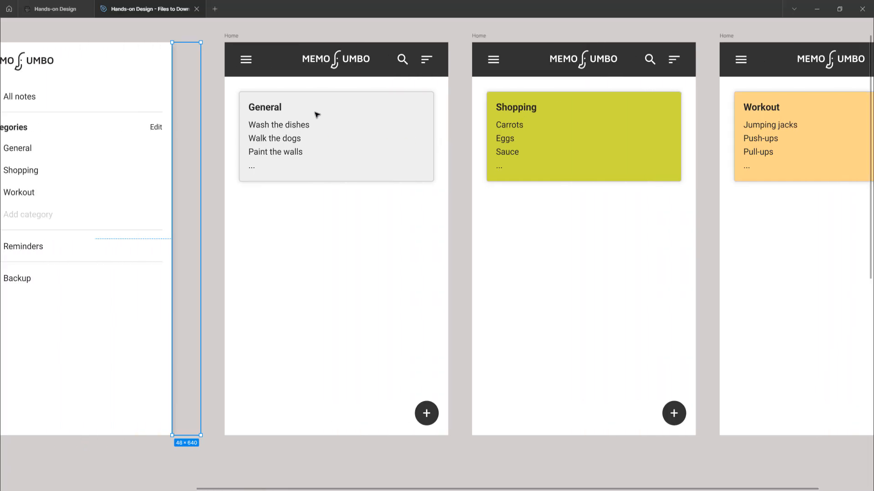
pyautogui.hscroll(7, 530, 136)
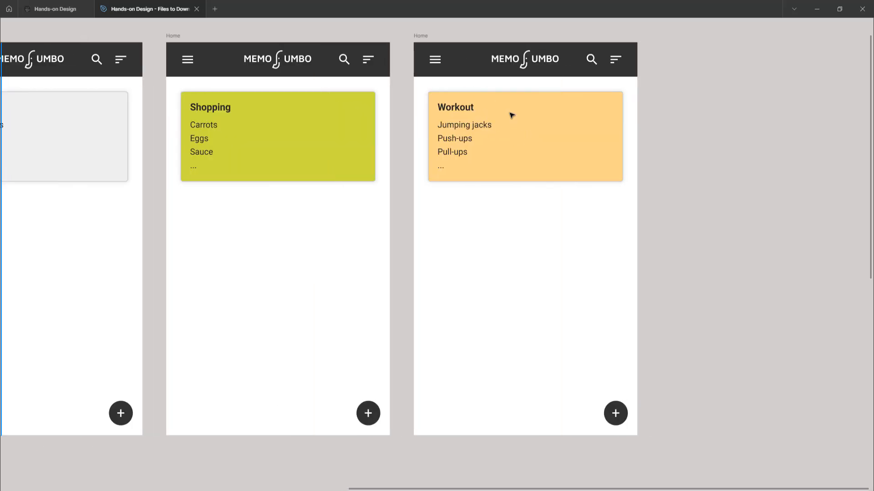
# Step: Examine the three Text-Wrote frames holding the full General, Shopping and Workout notes, selecting each in turn
pyautogui.scroll(-3, 458, 137)
pyautogui.scroll(-3, 454, 132)
pyautogui.scroll(-3, 443, 153)
pyautogui.hscroll(-3, 444, 152)
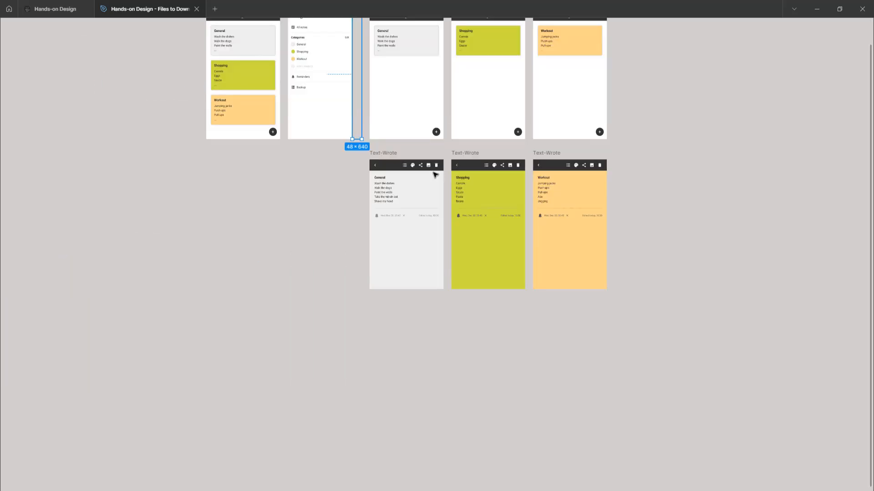
pyautogui.scroll(5, 395, 181)
pyautogui.scroll(1, 396, 181)
pyautogui.hscroll(2, 397, 182)
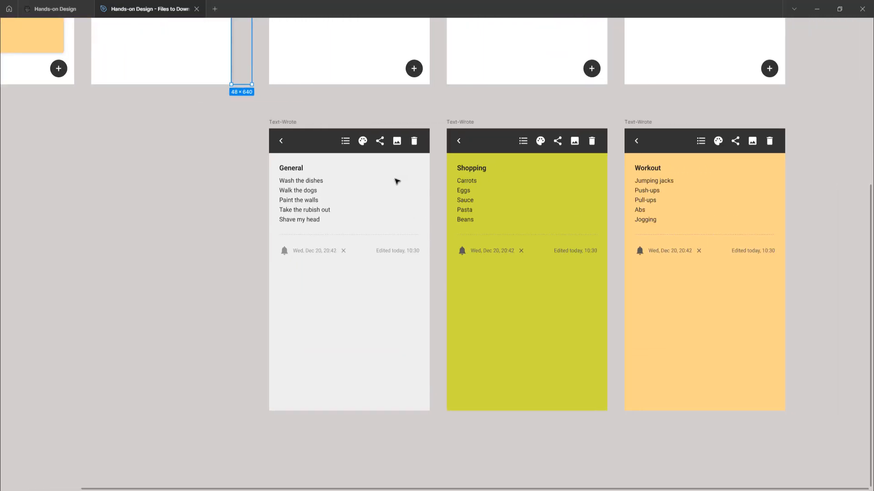
pyautogui.scroll(1, 397, 182)
pyautogui.hscroll(2, 397, 181)
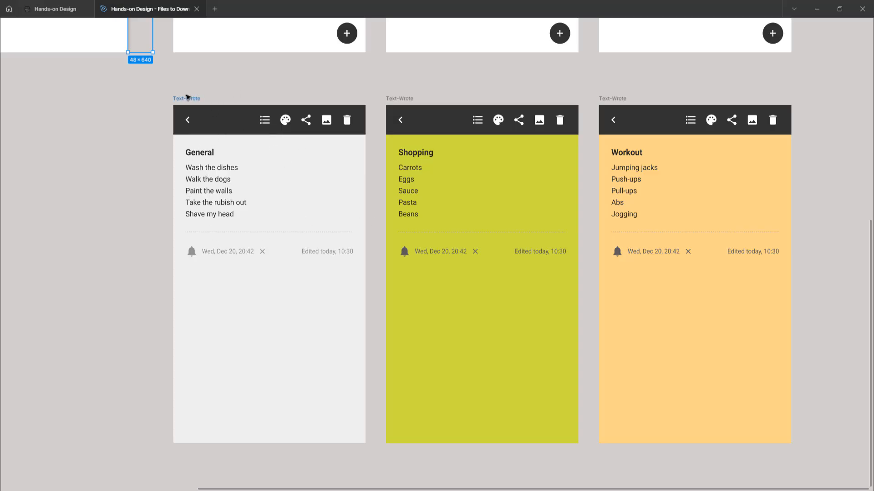
pyautogui.click(187, 98)
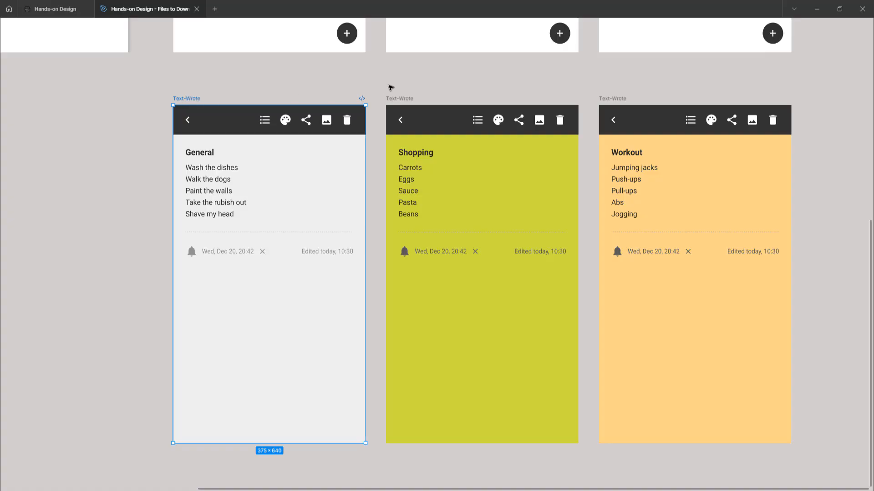
pyautogui.click(398, 99)
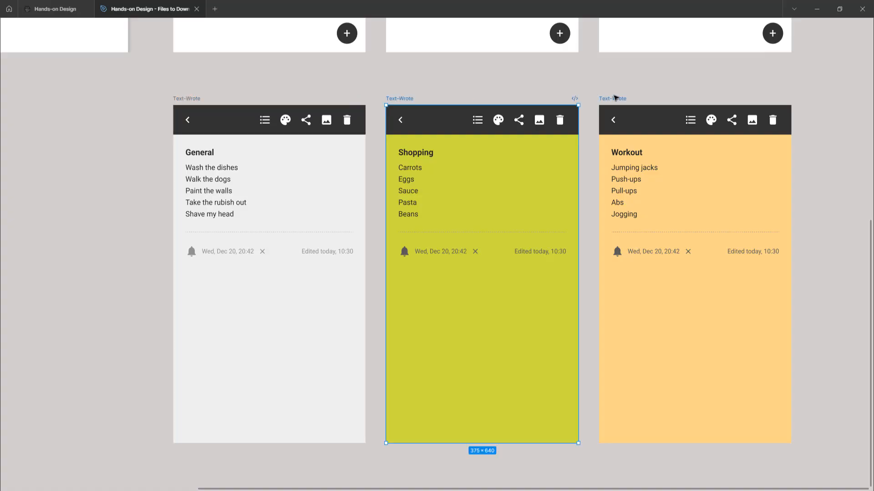
pyautogui.click(615, 97)
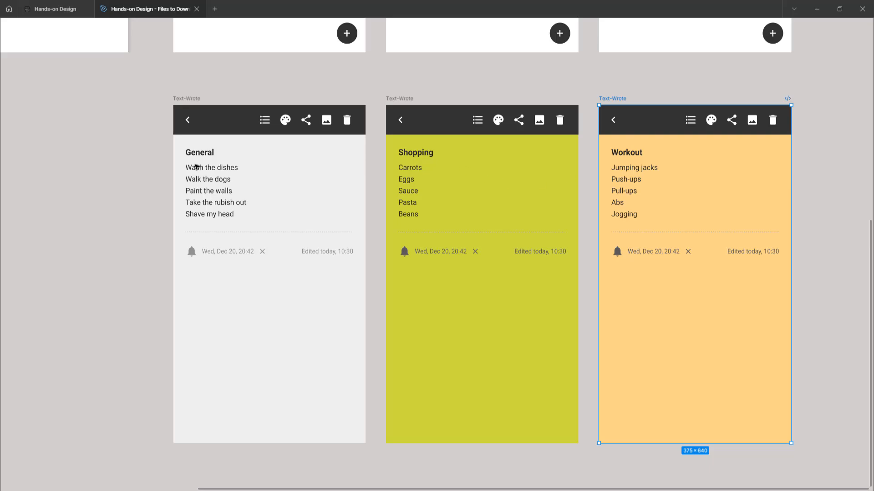
# Step: Display the prototype connections between all frames, keeping the interface panels hidden around the canvas
pyautogui.click(154, 164)
pyautogui.scroll(-3, 353, 143)
pyautogui.scroll(-5, 353, 143)
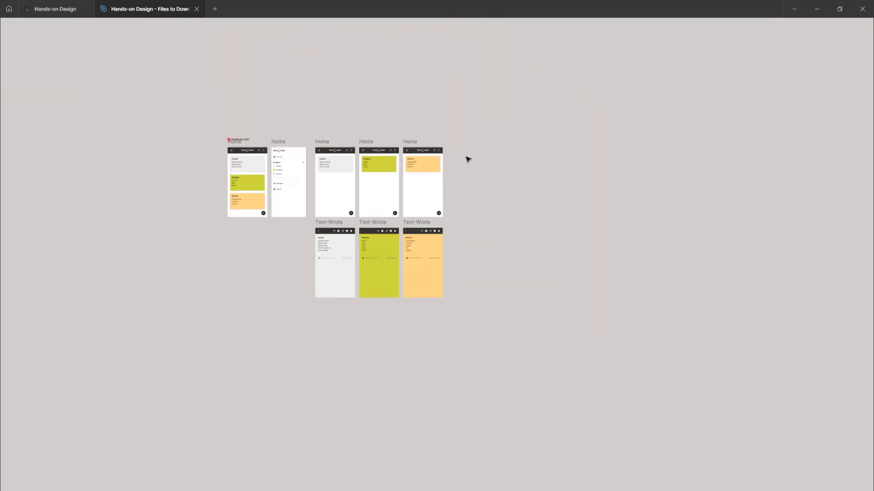
pyautogui.hotkey('ctrl', '\\')
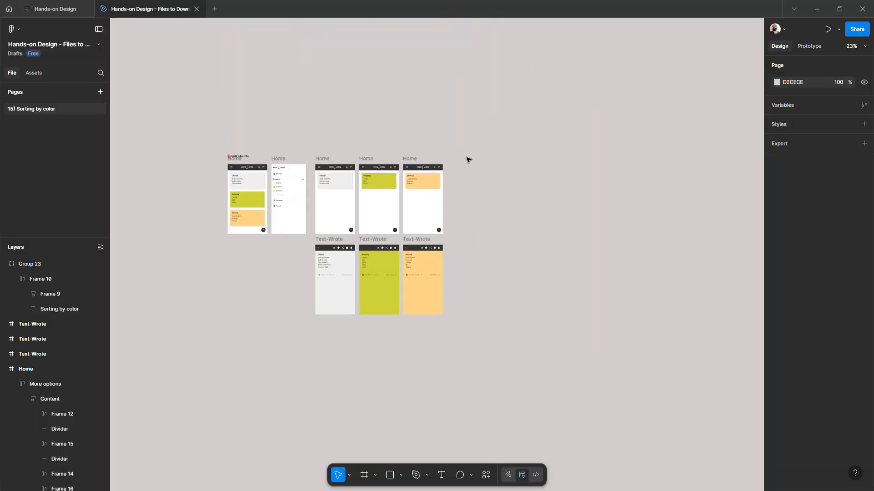
pyautogui.hscroll(-3, 468, 159)
pyautogui.click(810, 47)
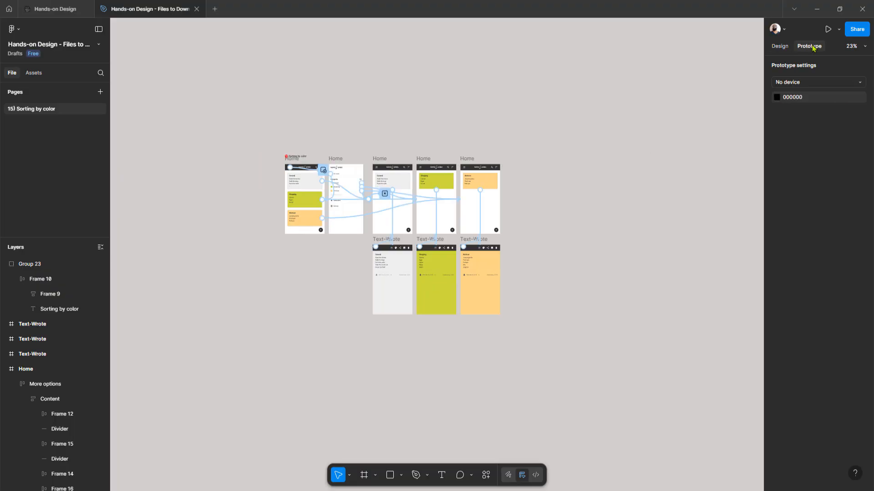
pyautogui.hotkey('ctrl', '\\')
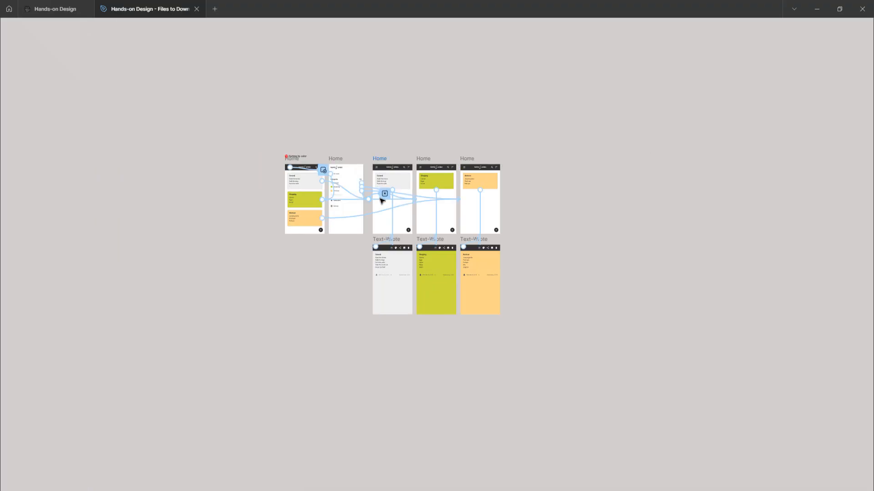
# Step: Inspect the overlay interaction that links the first Home frame's hamburger icon to the side menu, then close its settings
pyautogui.scroll(5, 298, 205)
pyautogui.scroll(3, 298, 206)
pyautogui.scroll(3, 296, 203)
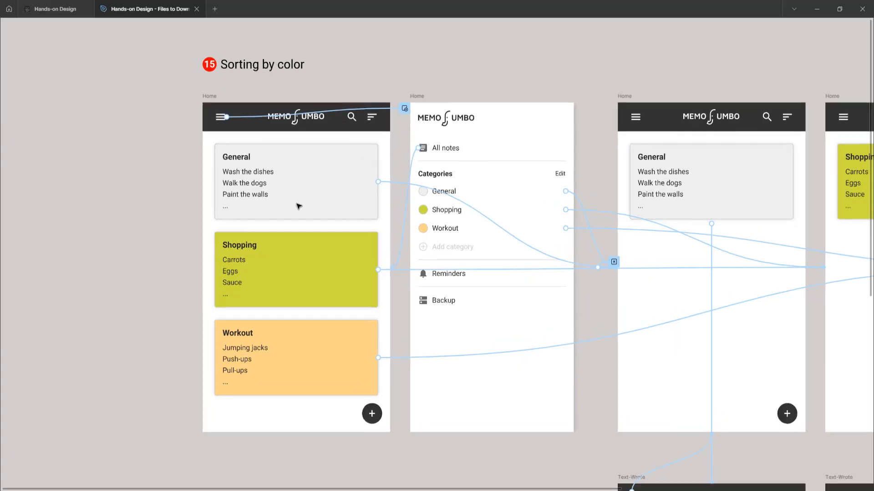
pyautogui.scroll(-1, 273, 194)
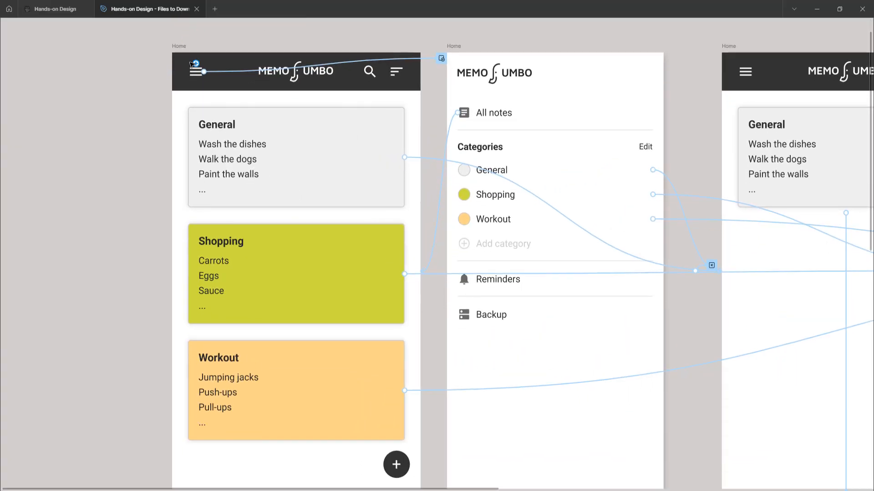
pyautogui.click(183, 50)
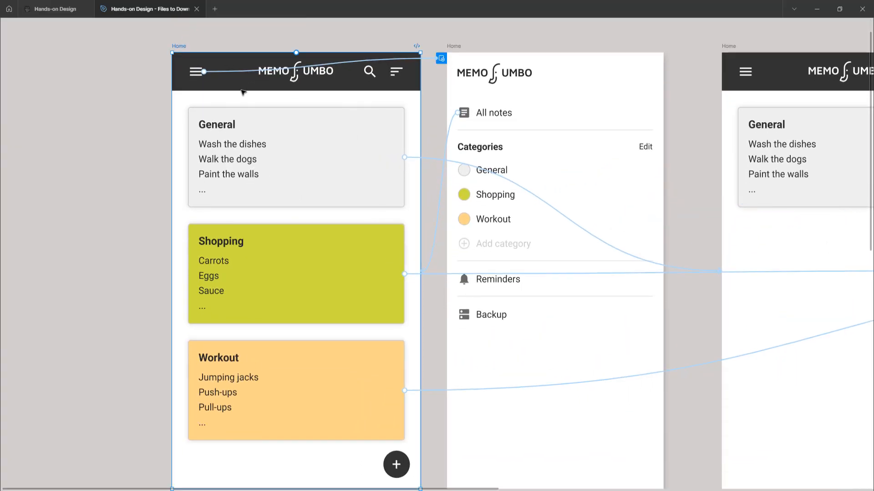
pyautogui.click(232, 74)
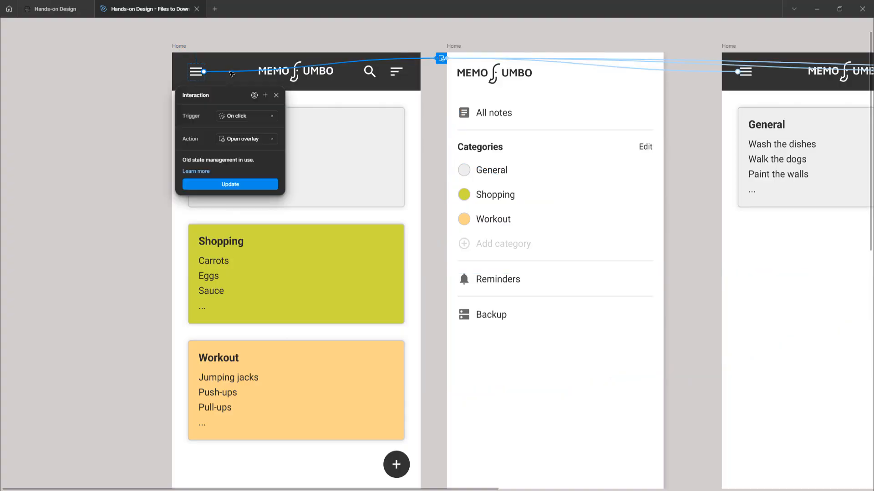
pyautogui.scroll(1, 245, 133)
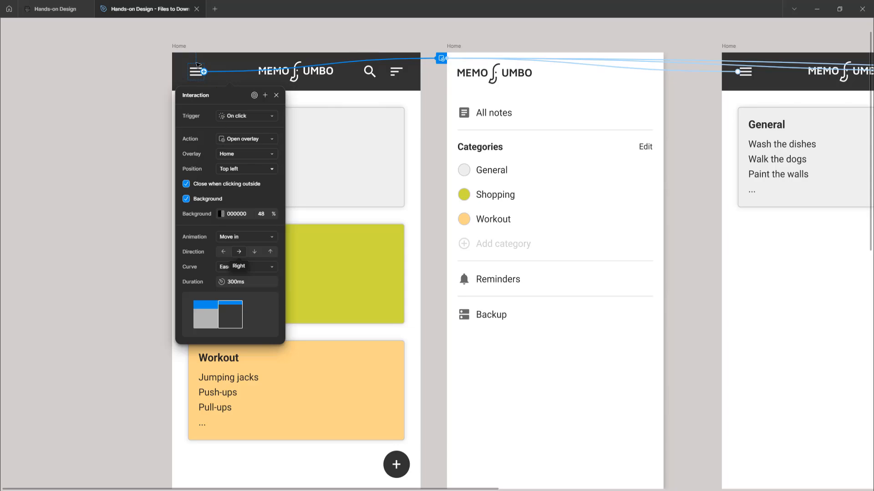
pyautogui.click(184, 48)
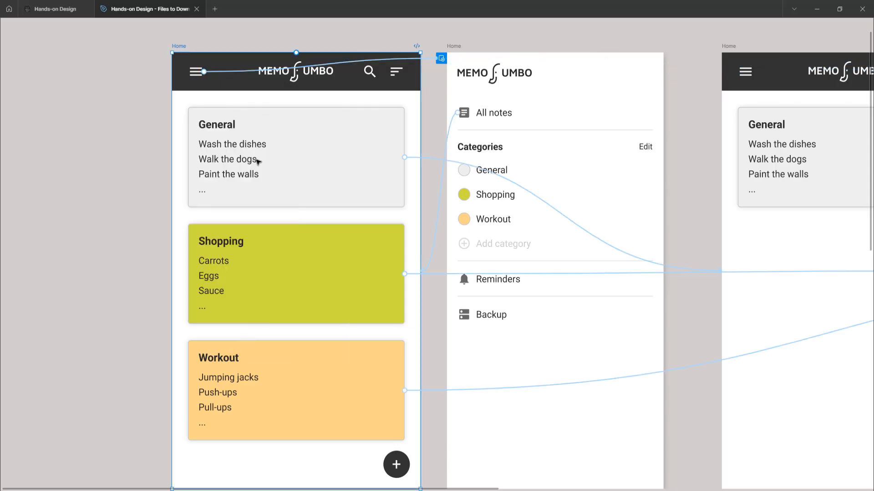
# Step: Inspect the interactions linking the General and Shopping cards in the first Home frame to their filtered Home frames
pyautogui.scroll(-5, 295, 216)
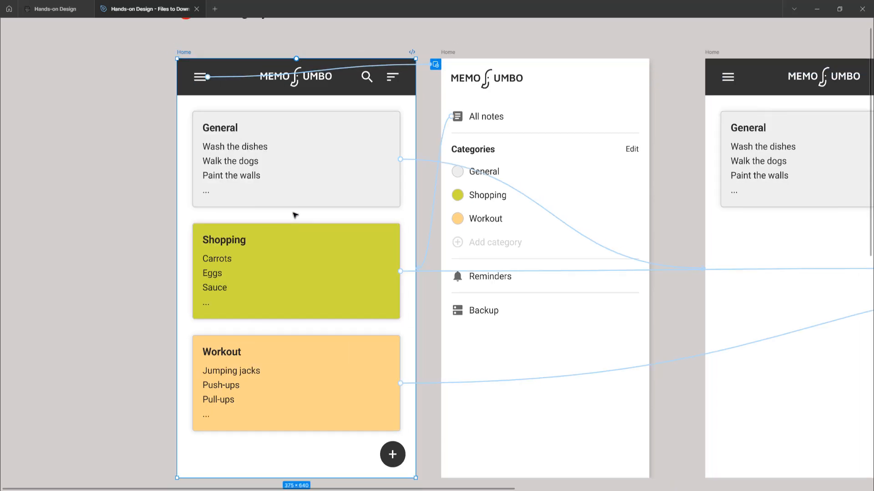
pyautogui.hscroll(3, 295, 215)
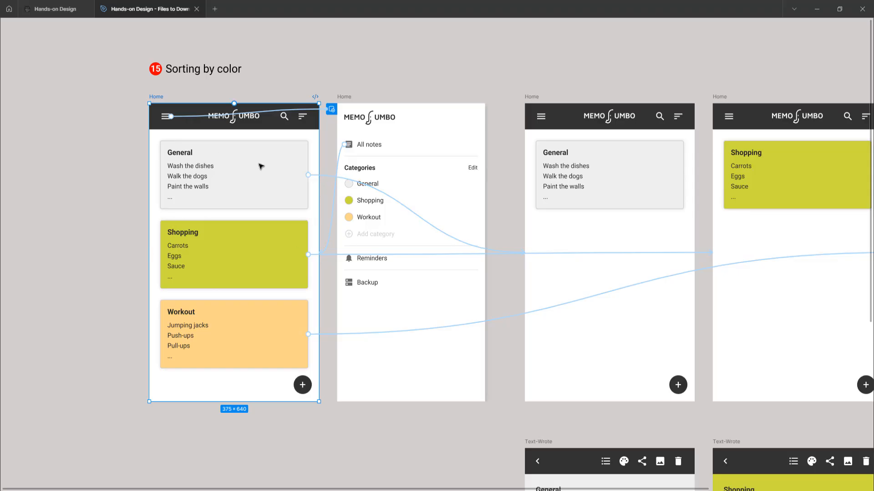
pyautogui.click(325, 176)
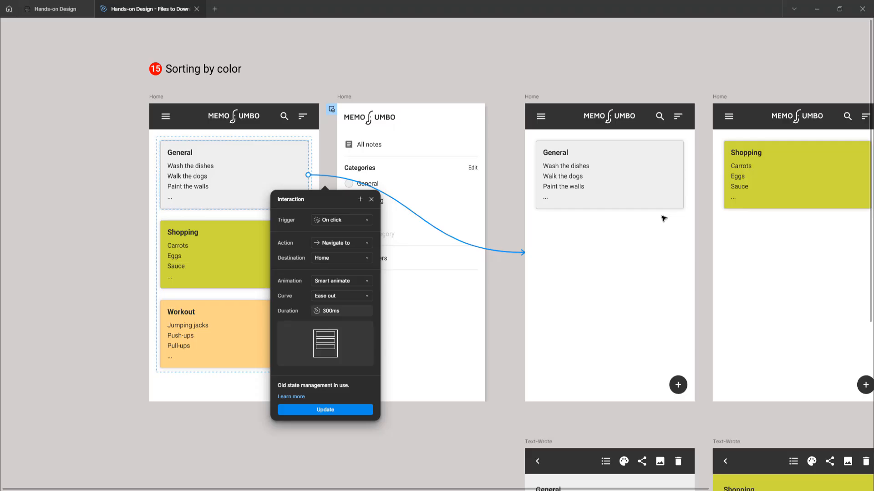
pyautogui.click(361, 82)
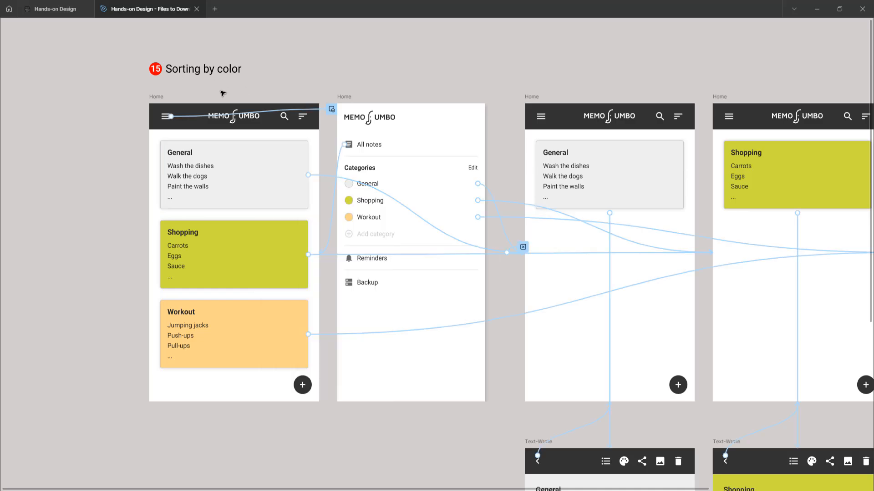
pyautogui.click(157, 97)
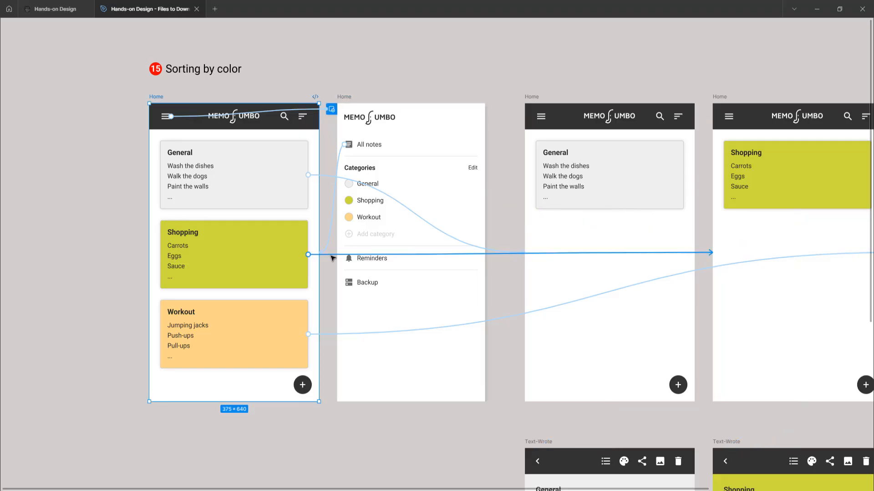
pyautogui.click(332, 255)
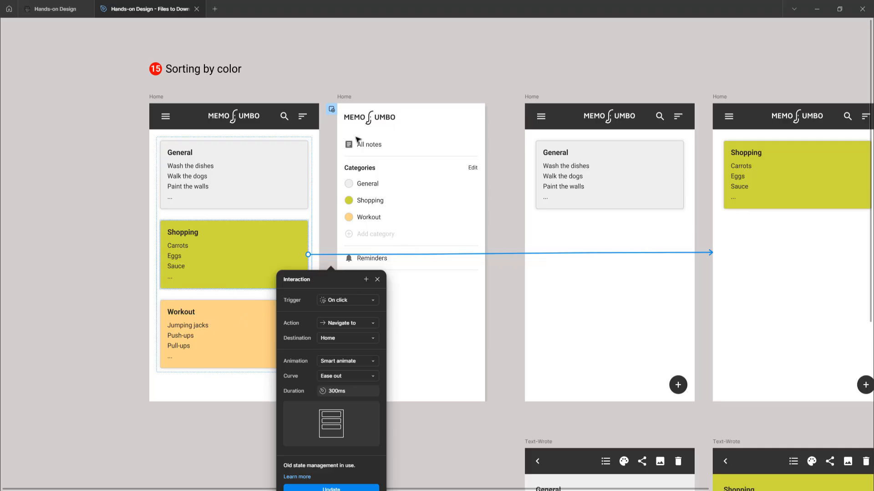
pyautogui.click(351, 82)
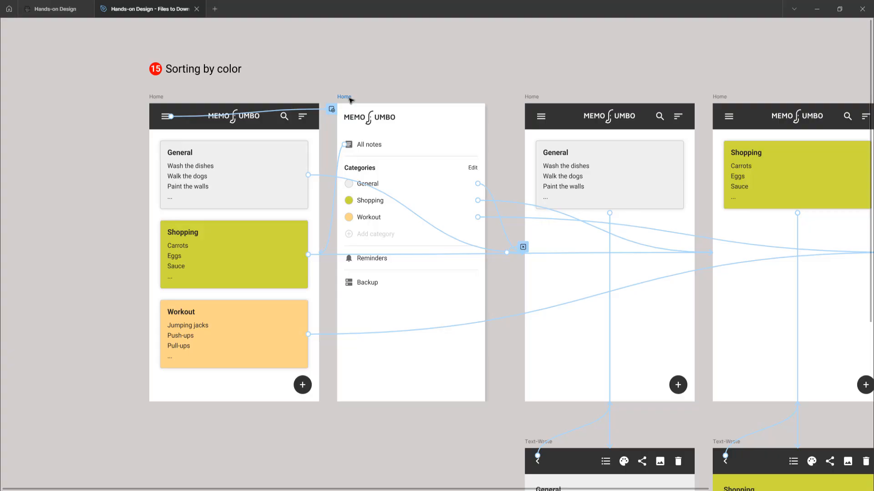
# Step: Inspect the interactions linking the side menu's General and Shopping category rows to their filtered Home frames
pyautogui.click(344, 97)
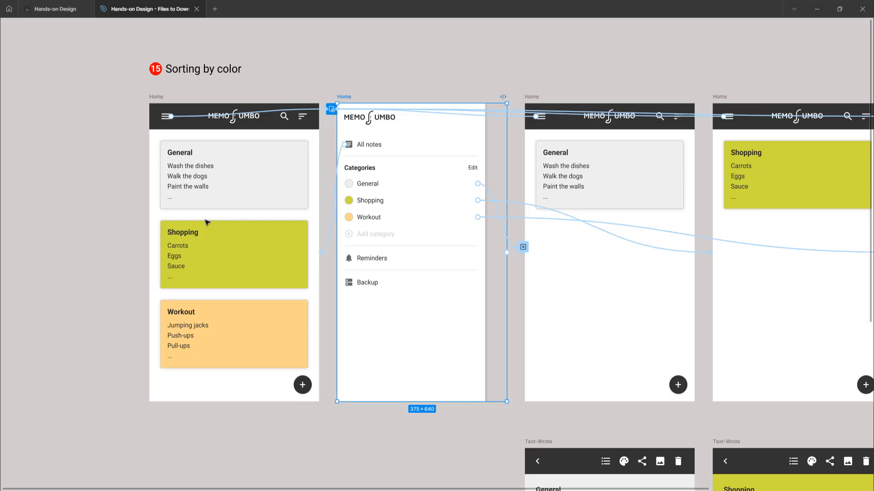
pyautogui.hscroll(5, 419, 240)
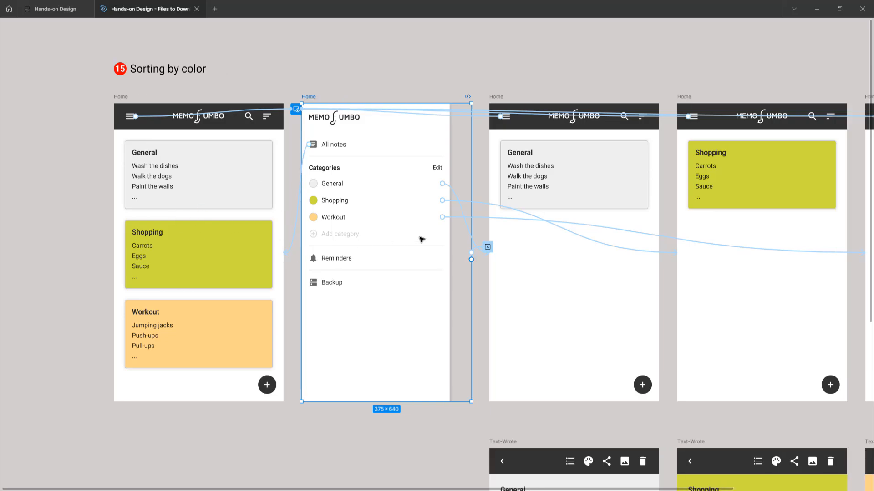
pyautogui.hscroll(1, 422, 239)
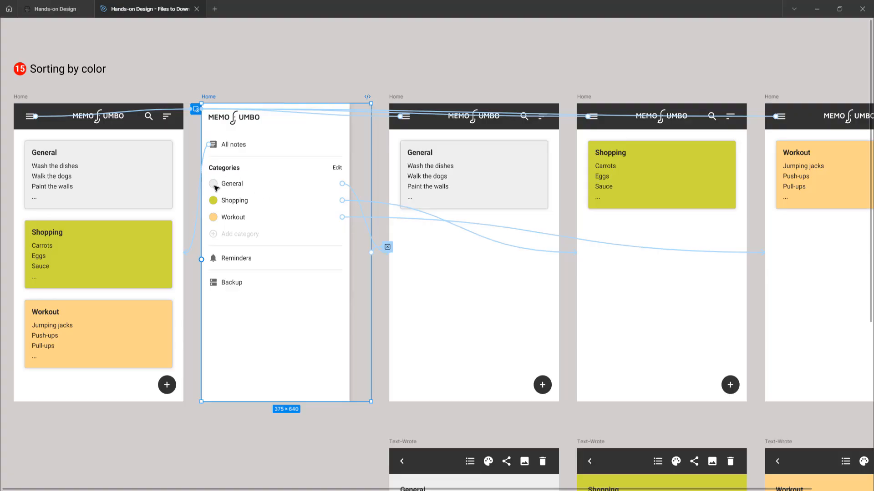
pyautogui.click(355, 194)
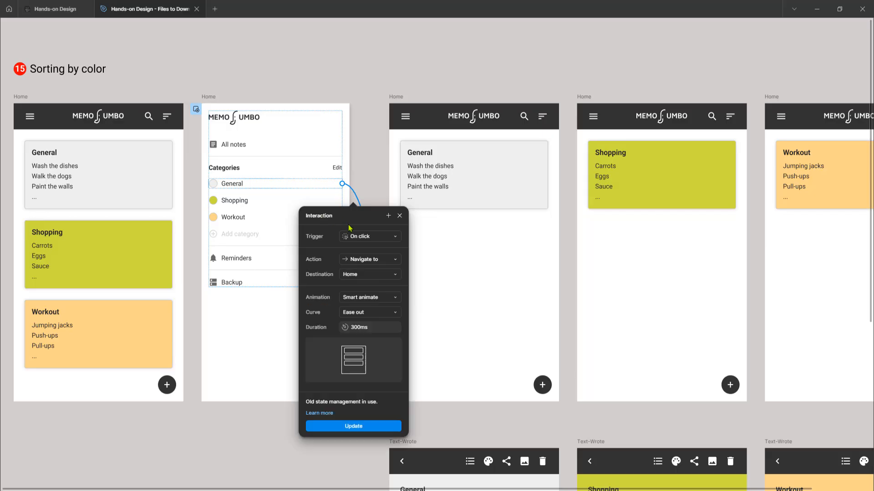
pyautogui.scroll(1, 333, 240)
pyautogui.scroll(-2, 332, 240)
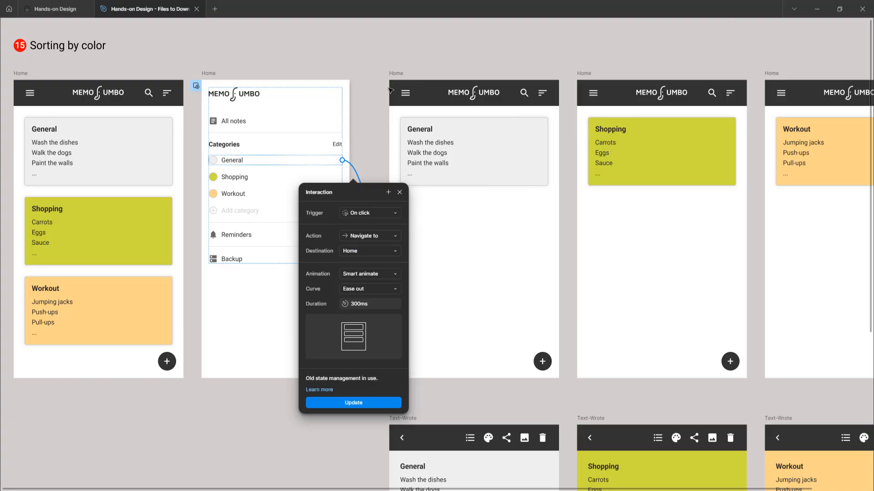
pyautogui.click(376, 69)
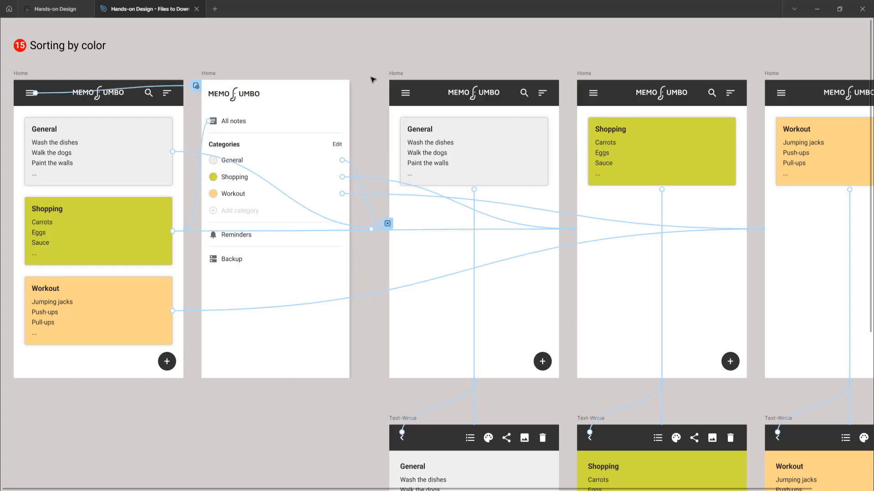
pyautogui.click(377, 182)
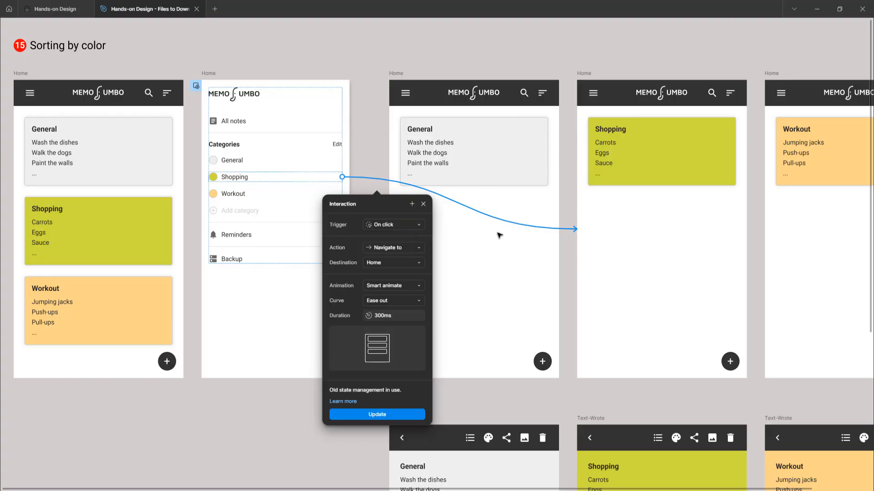
# Step: Inspect the interaction linking the side menu's Workout category row to its filtered Home frame, then close its settings
pyautogui.click(238, 195)
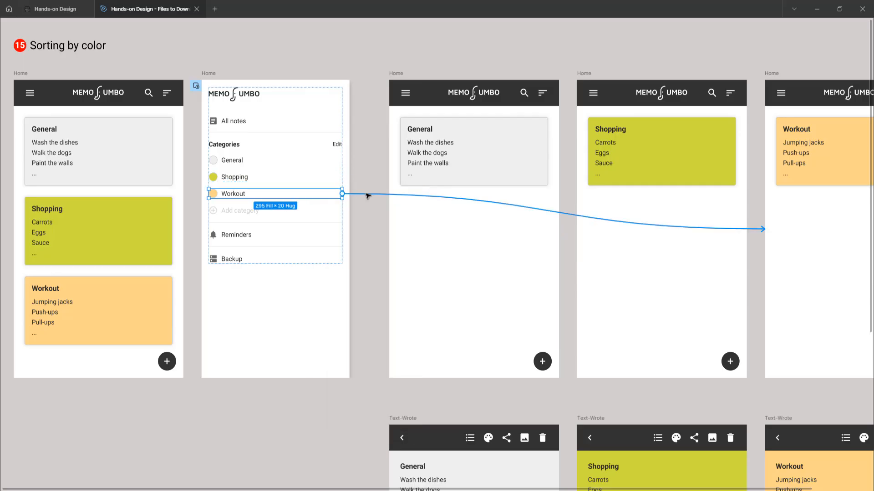
pyautogui.click(342, 193)
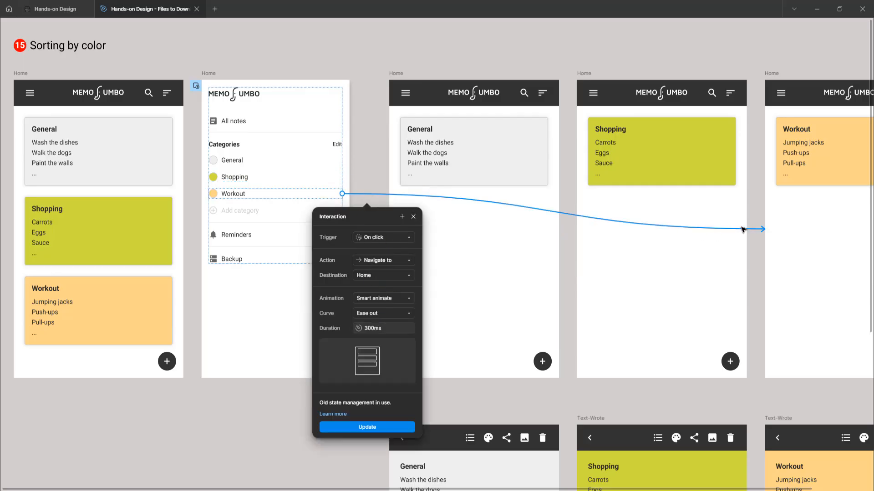
pyautogui.click(592, 58)
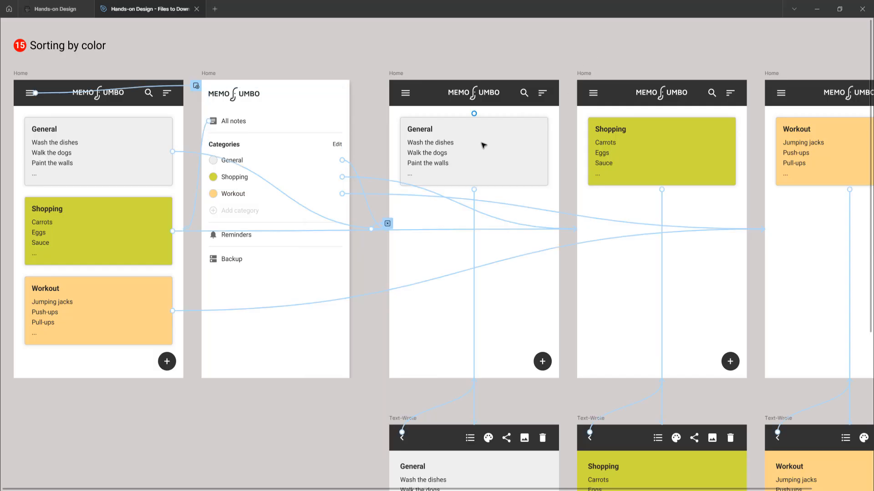
# Step: Duplicate the General card directly below itself in the General-filtered Home frame and nudge the copy to leave a small gap
pyautogui.click(482, 146)
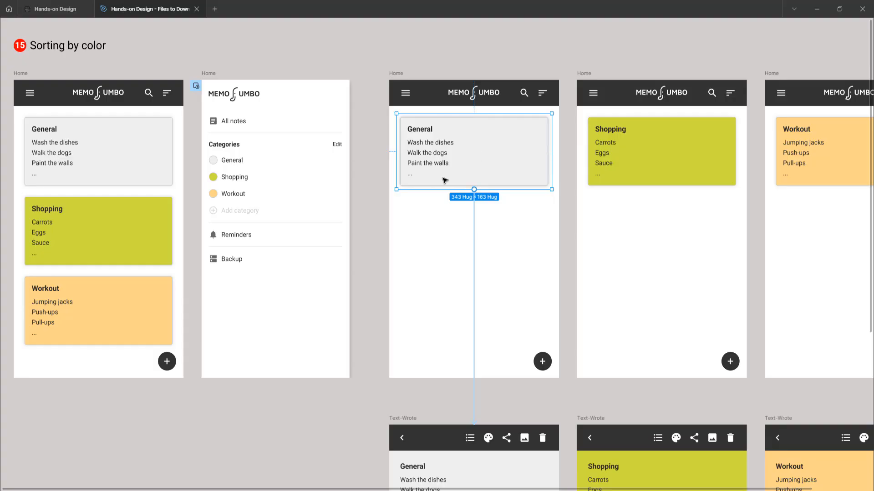
pyautogui.moveTo(470, 154); pyautogui.dragTo(466, 218)
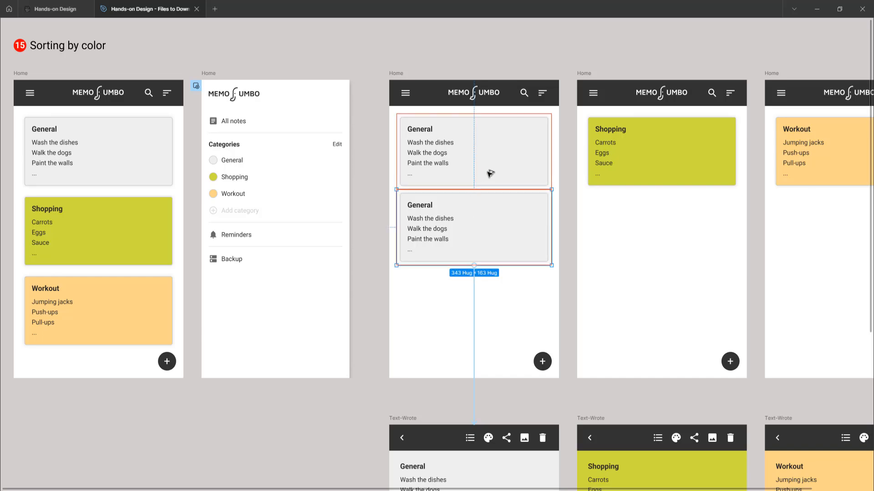
pyautogui.hotkey('shift', 'Down')
pyautogui.hotkey('shift', 'Down')
pyautogui.hotkey('shift', 'Up')
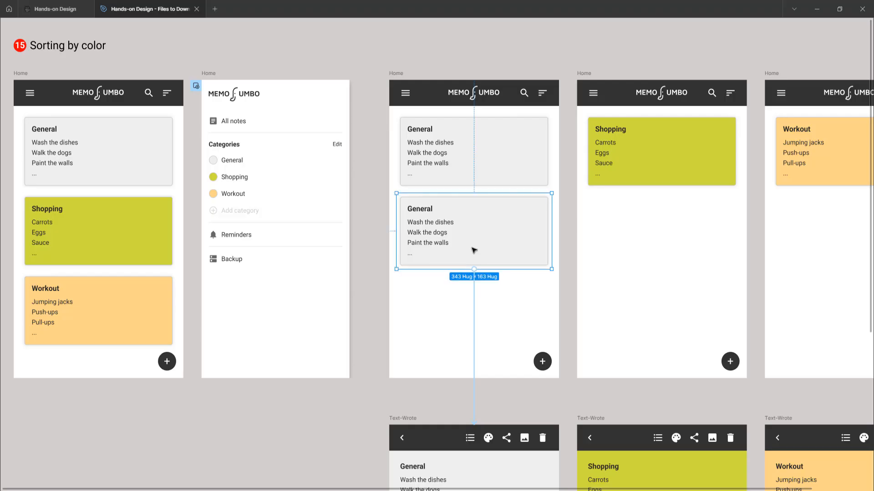
# Step: Delete the prototype connection from the duplicated General card to the Text-Wrote frame
pyautogui.click(475, 133)
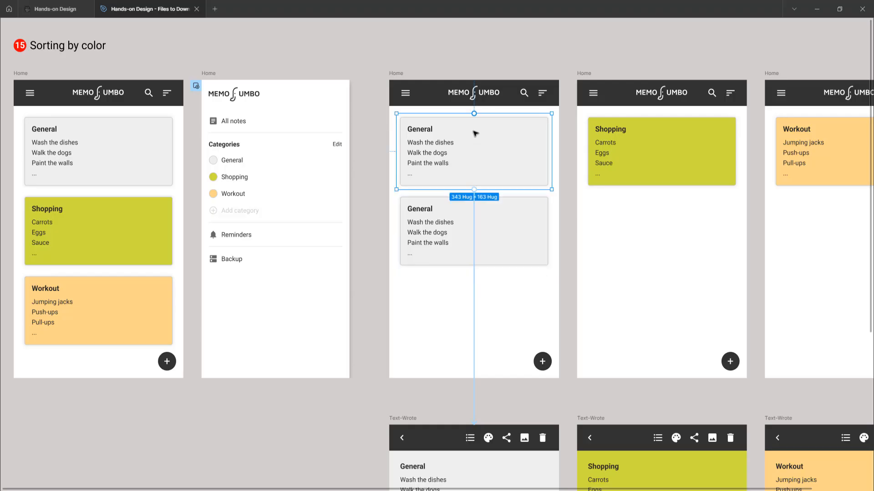
pyautogui.click(513, 233)
pyautogui.click(473, 301)
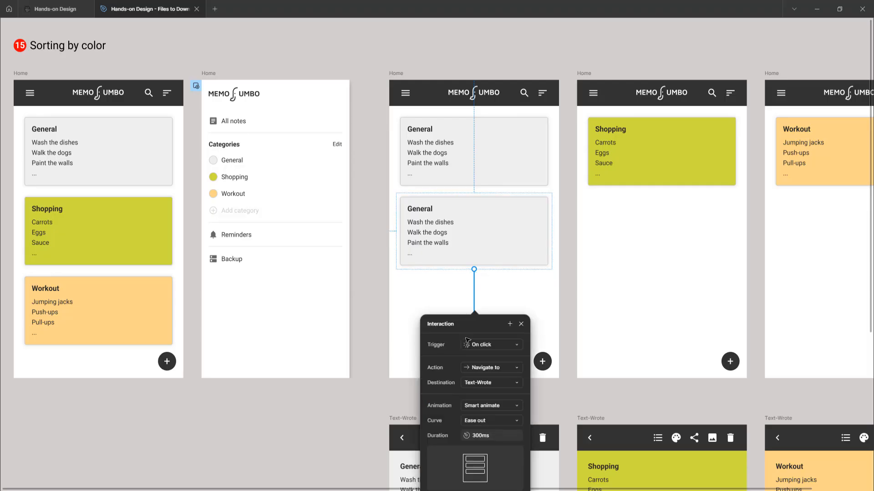
pyautogui.press('Delete')
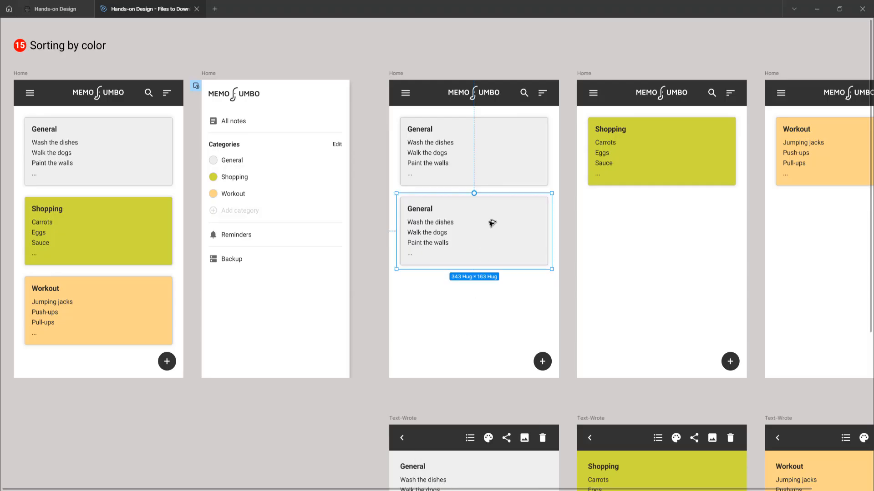
# Step: Add a third General card below the second in the same Home frame, matching the spacing between the cards
pyautogui.moveTo(492, 223); pyautogui.dragTo(488, 304)
pyautogui.click(495, 237)
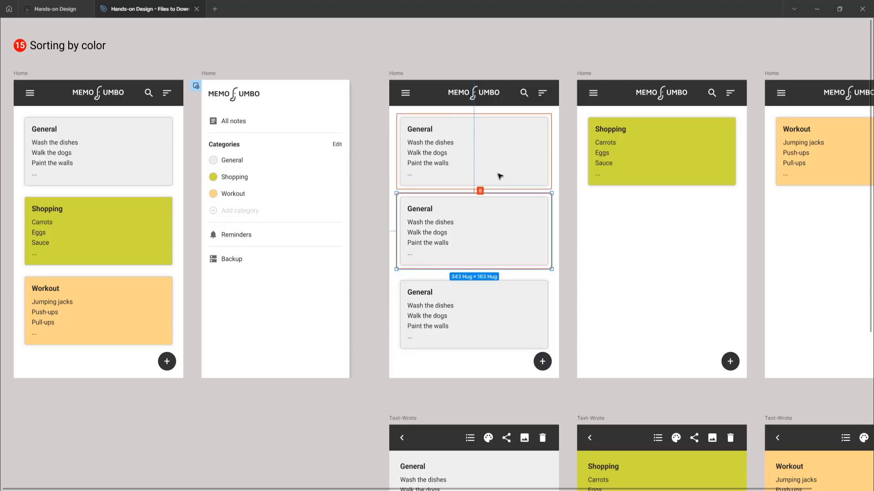
pyautogui.click(476, 290)
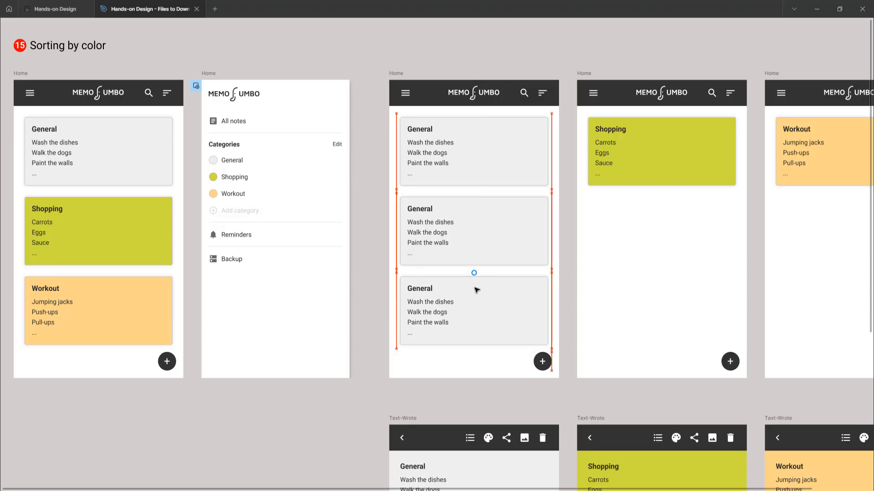
# Step: Retitle the second General card as Books and replace its list lines with Self-Help, Fiction and Horror
pyautogui.keyDown('ctrl'); pyautogui.scroll(1, 427, 209); pyautogui.keyUp('ctrl')
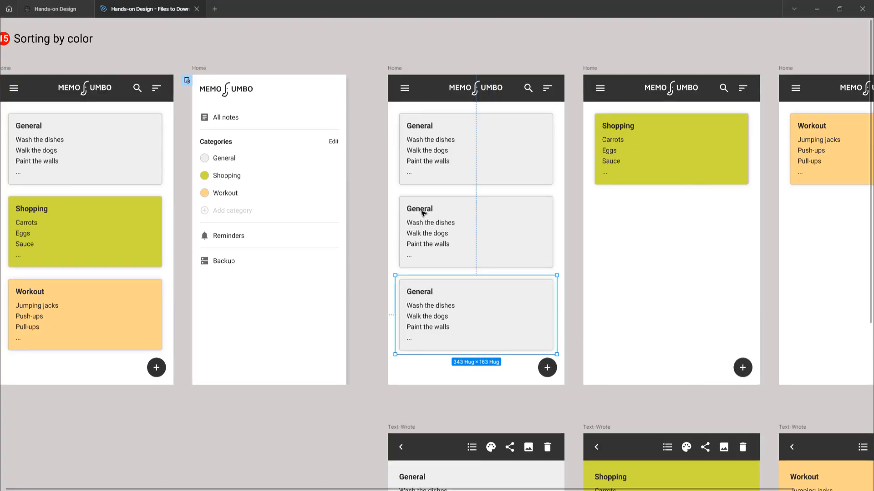
pyautogui.doubleClick(426, 210)
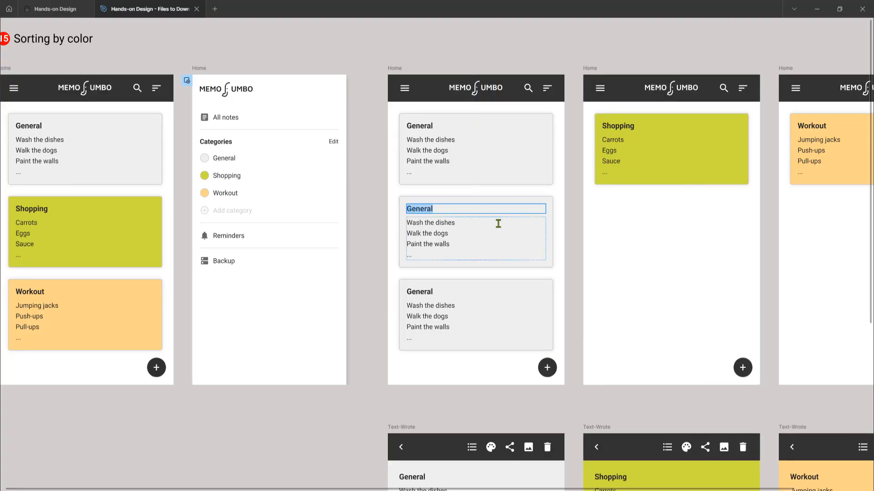
pyautogui.write('Books')
pyautogui.tripleClick(454, 223)
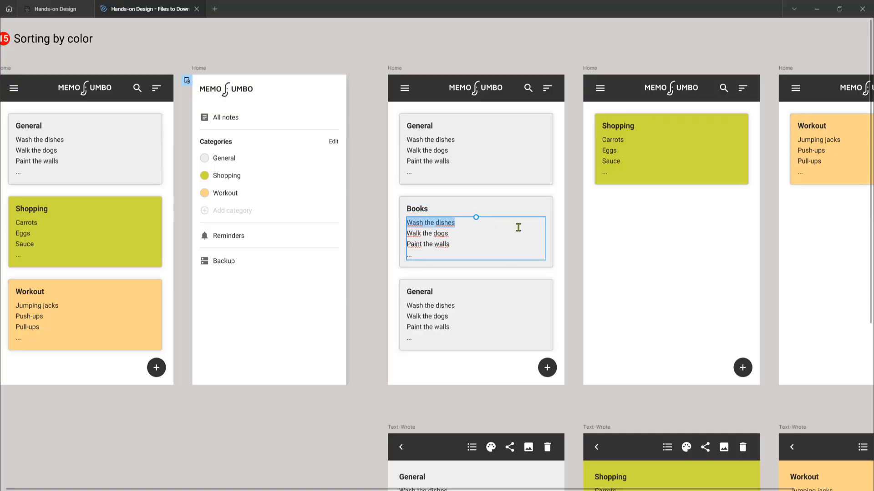
pyautogui.write('Self-Help')
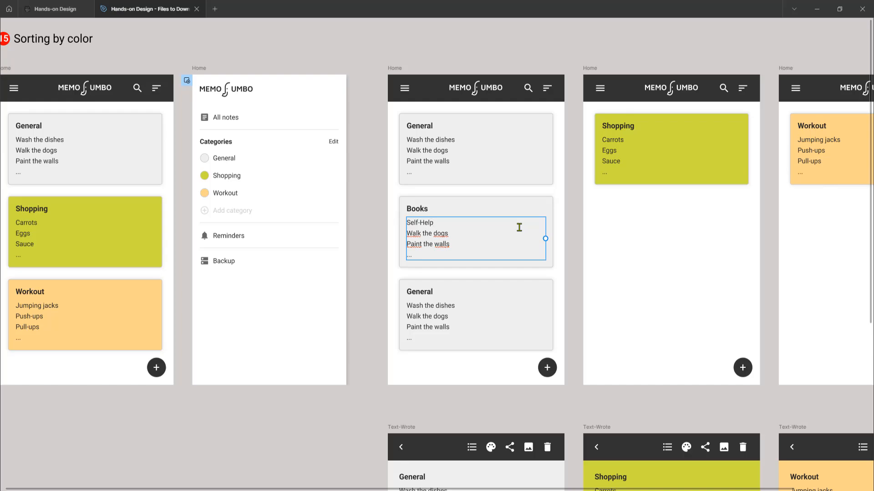
pyautogui.tripleClick(438, 233)
pyautogui.write('Fiction')
pyautogui.tripleClick(443, 244)
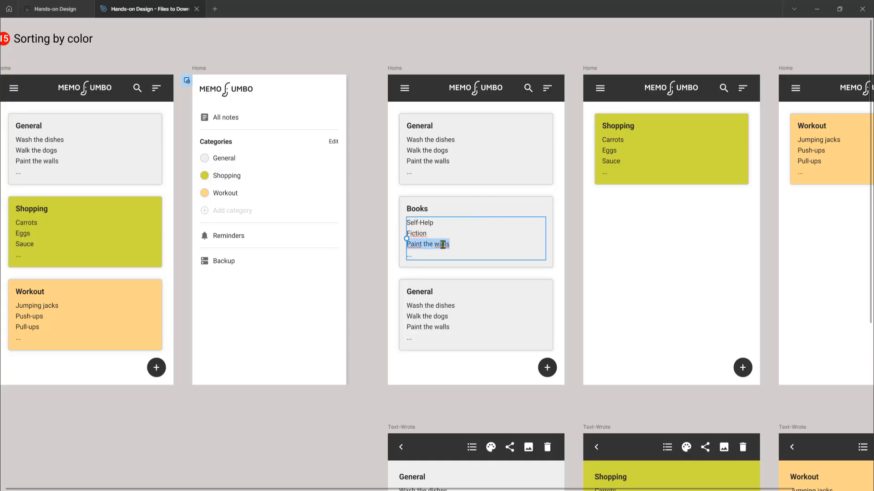
pyautogui.write('Horror')
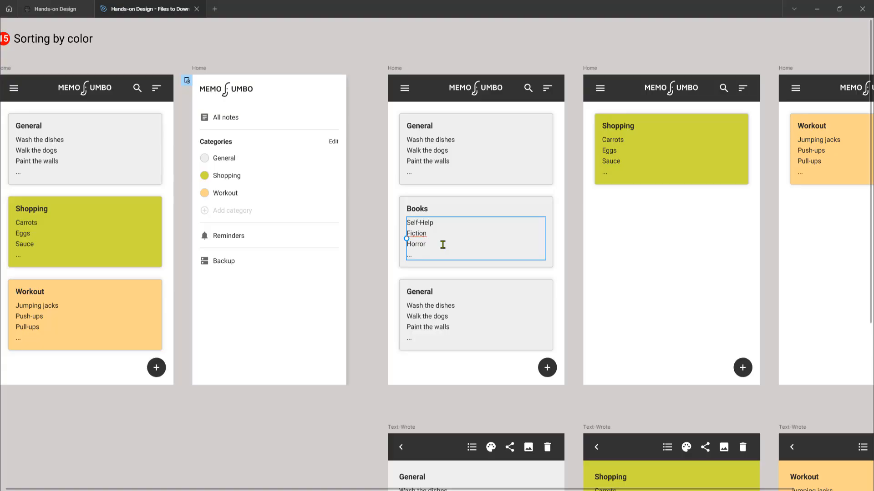
# Step: Retitle the third General card as Pens and replace its list lines with Red, Blue and Green
pyautogui.doubleClick(429, 290)
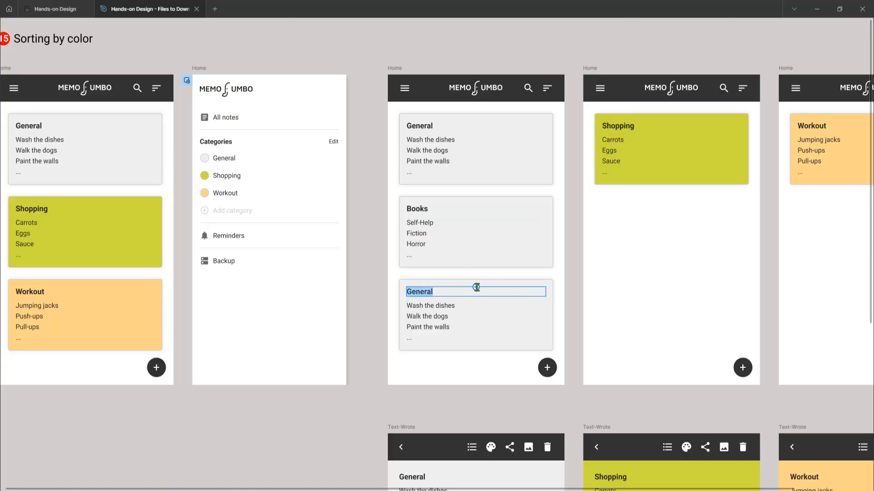
pyautogui.write('Pens')
pyautogui.doubleClick(442, 323)
pyautogui.moveTo(452, 328); pyautogui.dragTo(400, 302)
pyautogui.write('Red')
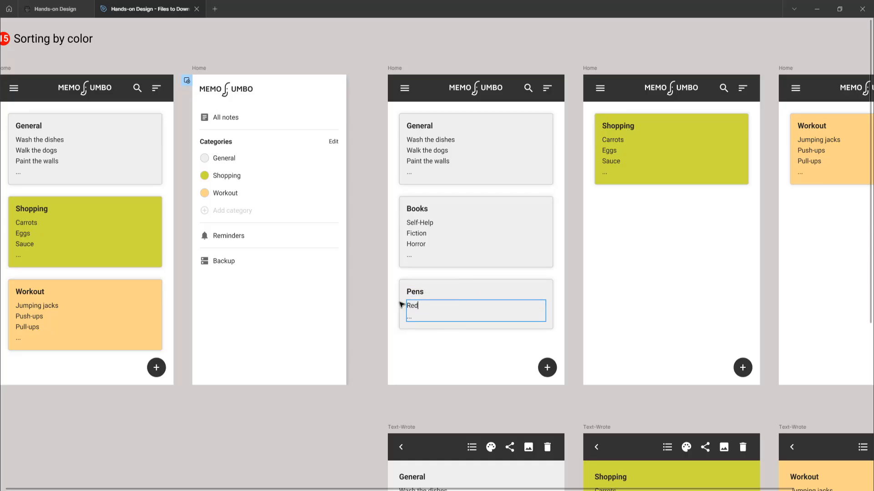
pyautogui.press('Return')
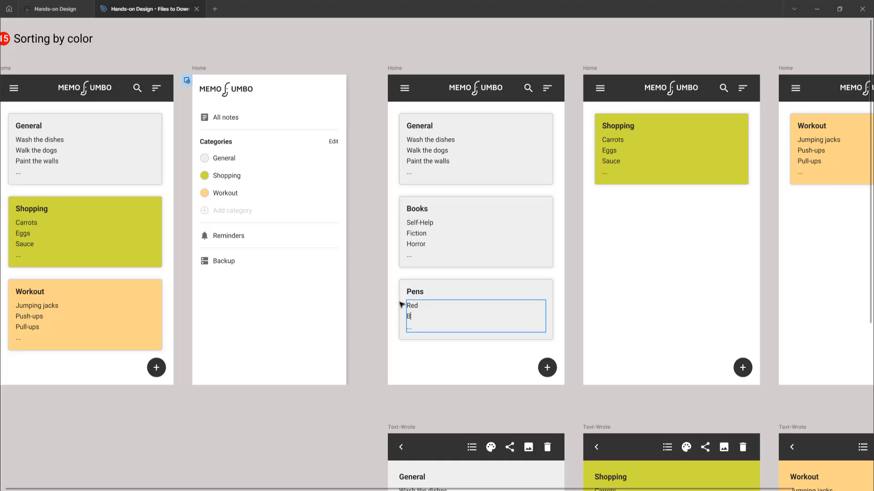
pyautogui.write('Blue')
pyautogui.press('Return')
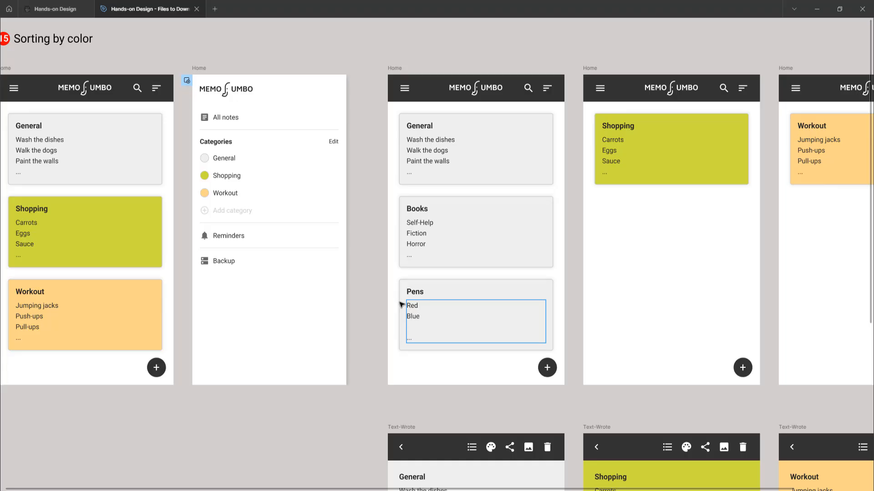
pyautogui.write('F')
pyautogui.press('BackSpace')
pyautogui.write('Green')
pyautogui.press('Escape')
# Step: Duplicate the Shopping card below itself in the Shopping-filtered Home frame and remove the copy's prototype connection
pyautogui.hscroll(5, 391, 224)
pyautogui.click(441, 155)
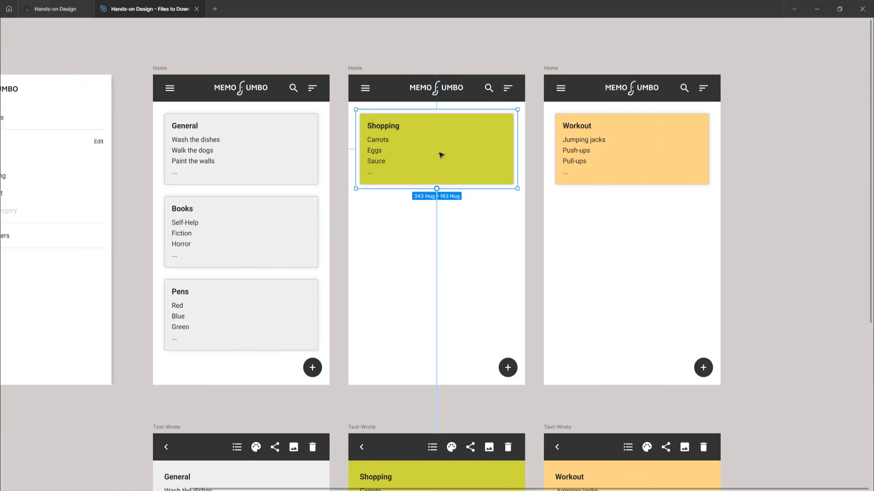
pyautogui.moveTo(429, 152); pyautogui.dragTo(441, 235)
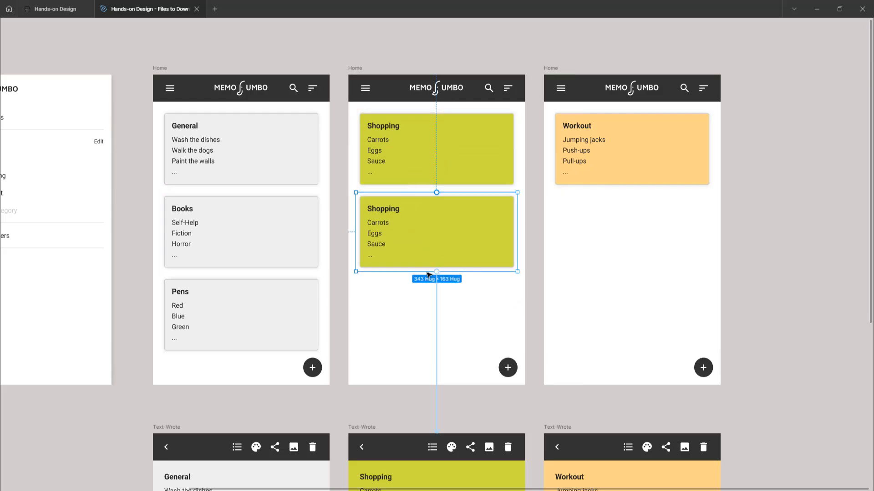
pyautogui.moveTo(434, 301); pyautogui.dragTo(402, 311)
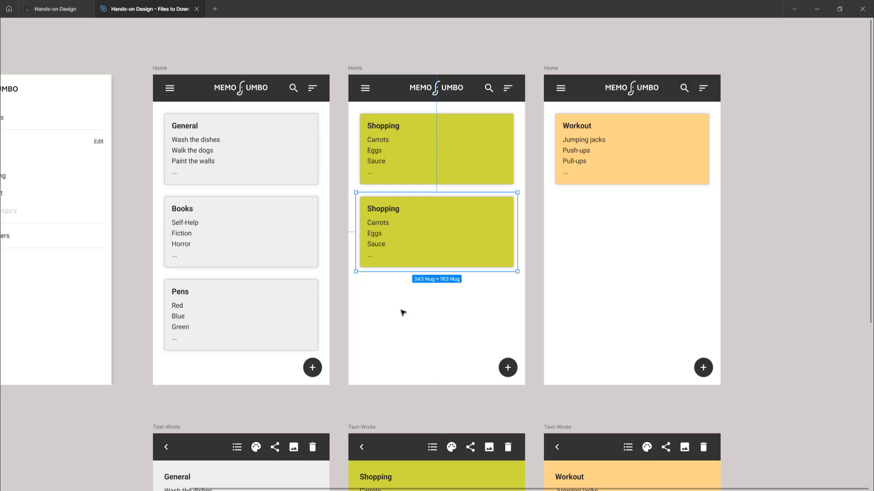
# Step: Retitle the duplicated Shopping card as Clothes
pyautogui.doubleClick(389, 210)
pyautogui.doubleClick(389, 210)
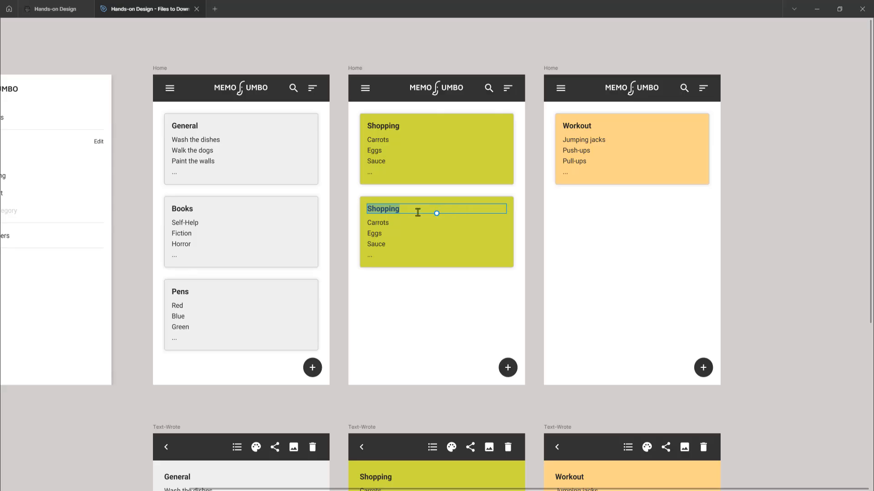
pyautogui.click(401, 209)
pyautogui.doubleClick(399, 208)
pyautogui.write('Clothes')
# Step: Replace the list lines of the Clothes card with Trousers, Shorts and Underwear
pyautogui.moveTo(389, 244); pyautogui.dragTo(354, 221)
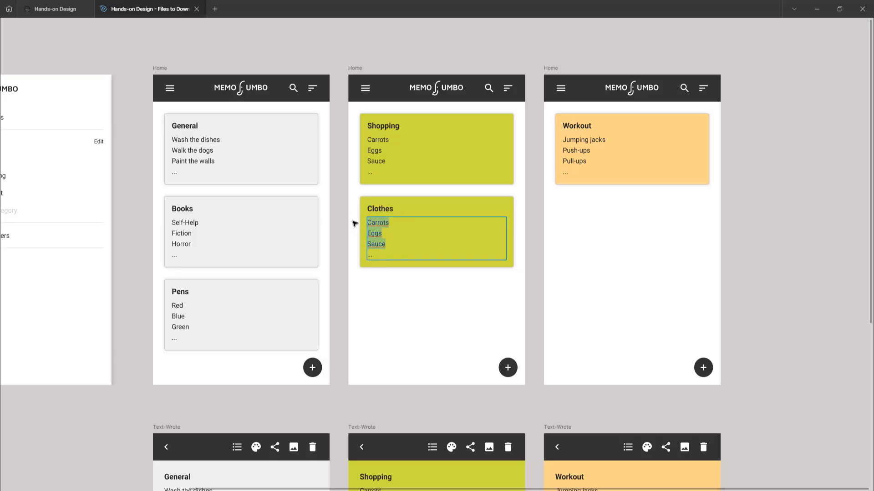
pyautogui.write('T')
pyautogui.write('Pa')
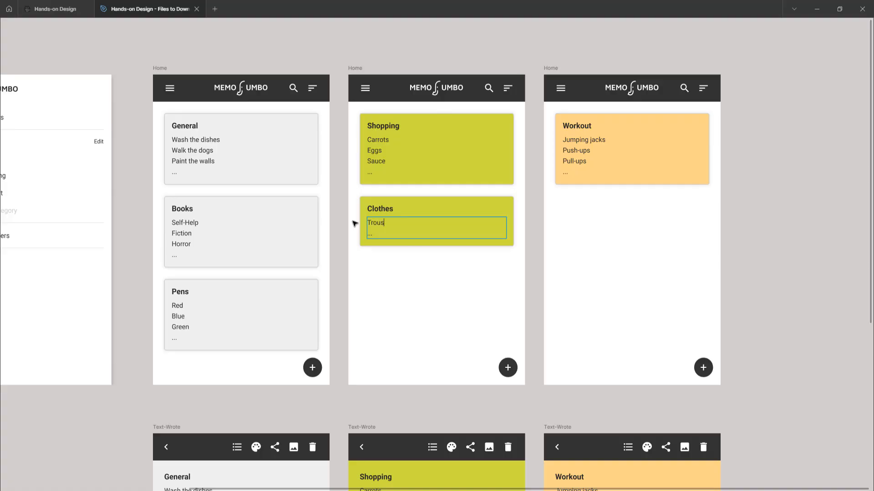
pyautogui.press('Return')
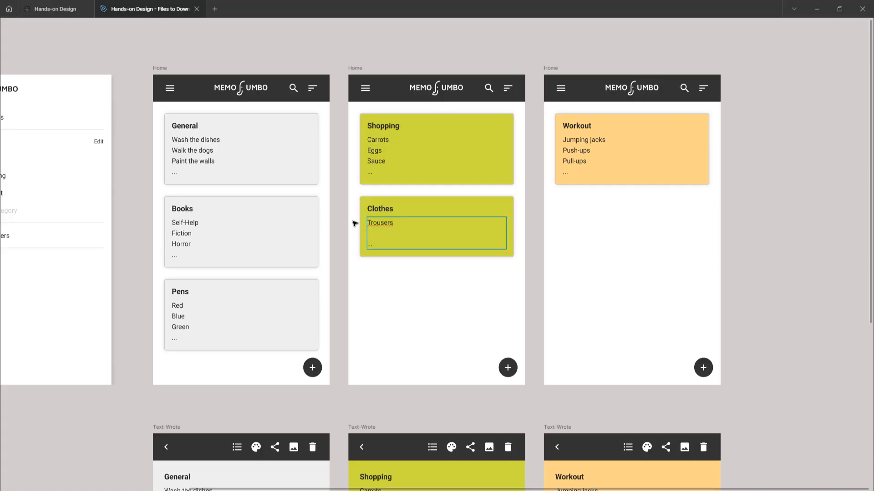
pyautogui.write('Shorts')
pyautogui.press('Return')
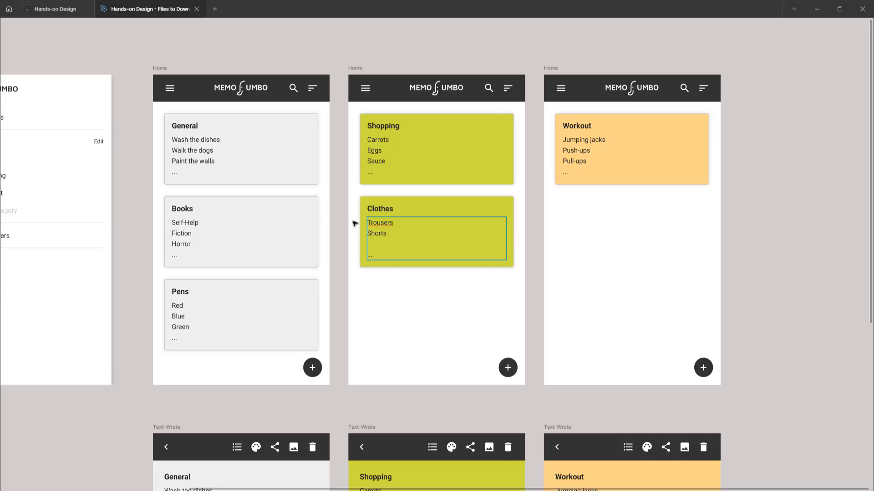
pyautogui.write('Underwear')
pyautogui.press('Escape')
pyautogui.scroll(-5, 484, 59)
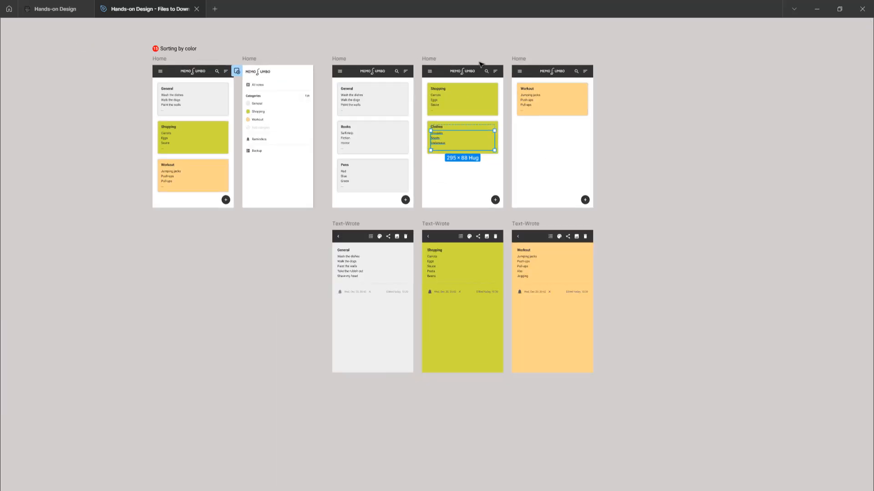
pyautogui.hscroll(-3, 408, 162)
pyautogui.scroll(2, 396, 176)
pyautogui.hscroll(2, 403, 177)
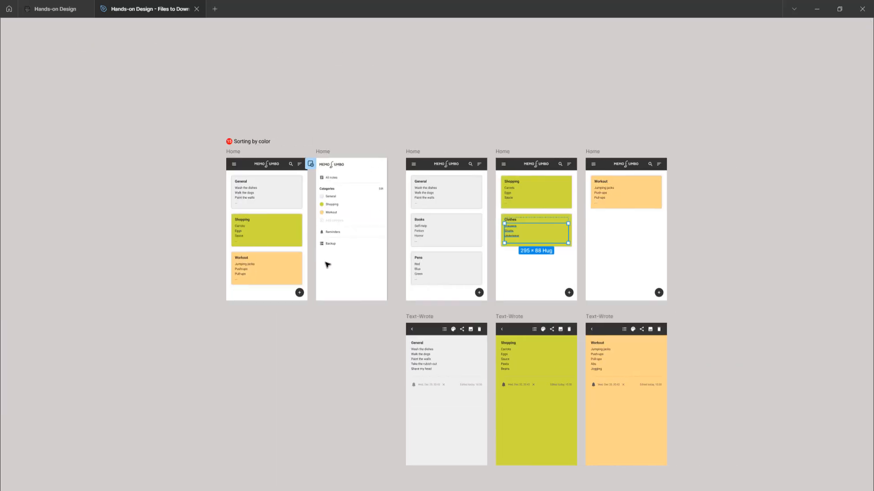
pyautogui.scroll(3, 353, 230)
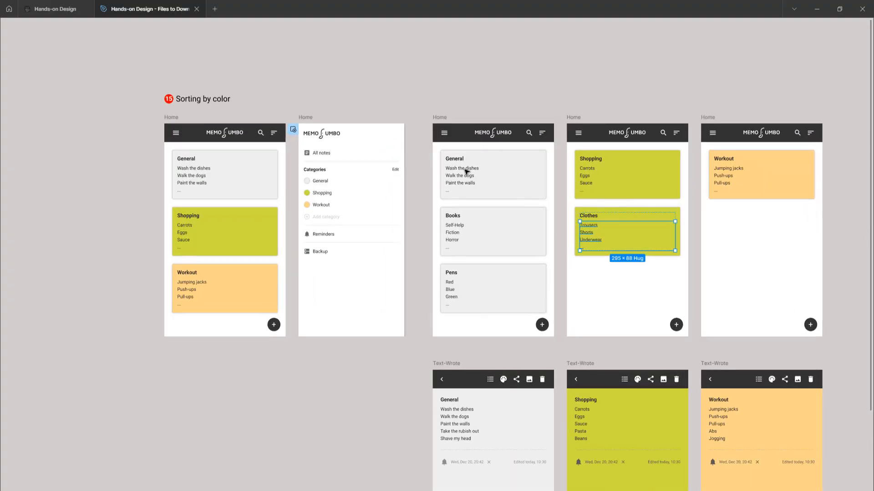
pyautogui.hscroll(1, 478, 187)
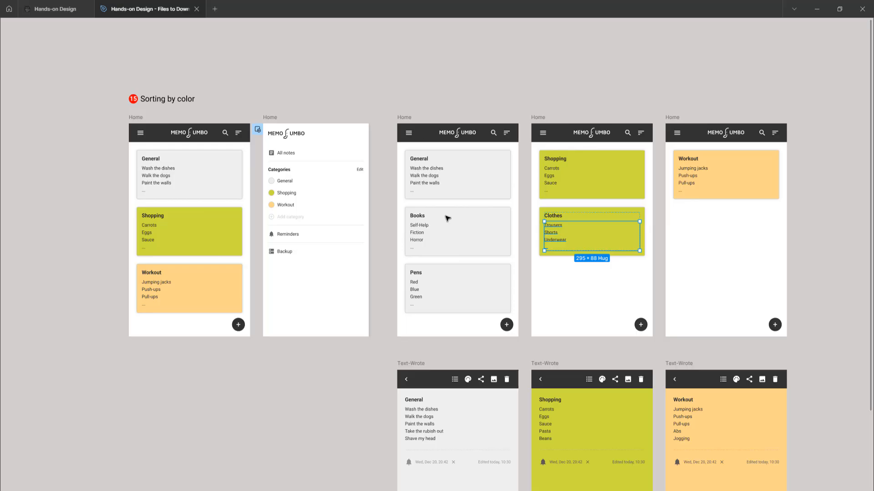
pyautogui.scroll(-2, 445, 212)
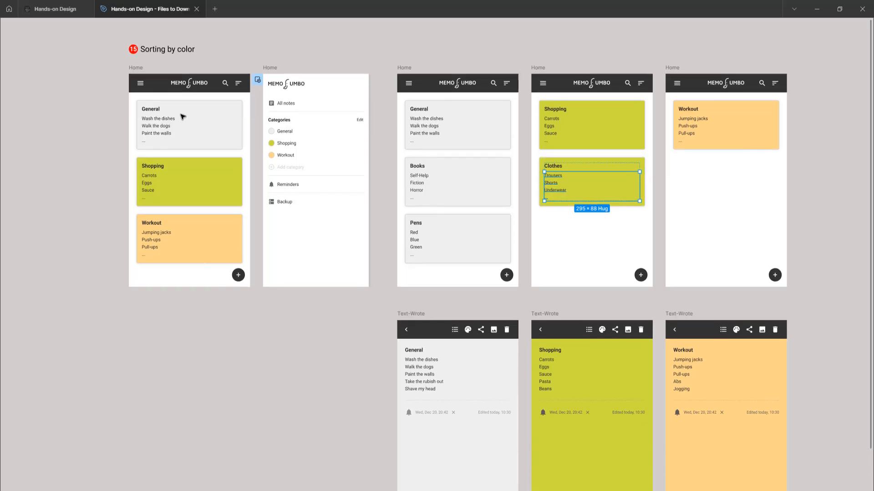
# Step: Preview the first Home frame and test the General card through to its full note, returning with the back arrow
pyautogui.scroll(-1, 423, 269)
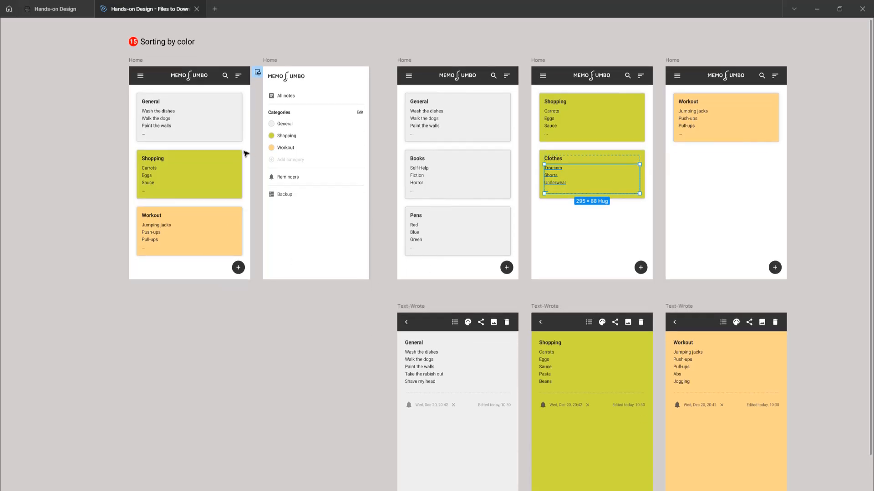
pyautogui.scroll(-5, 425, 293)
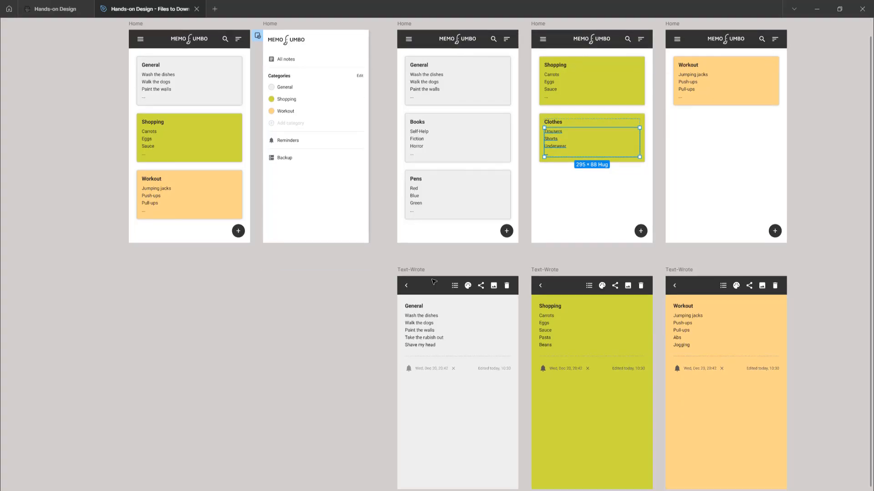
pyautogui.scroll(5, 531, 225)
pyautogui.click(200, 278)
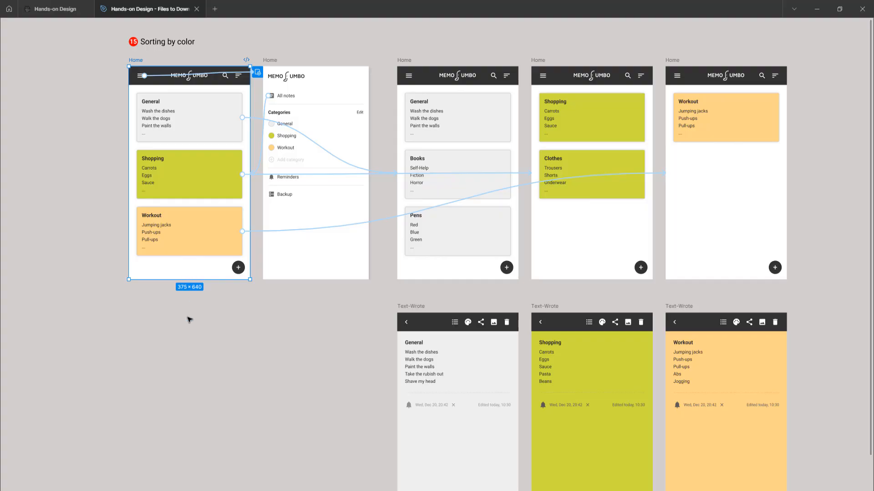
pyautogui.hotkey('shift', 'space')
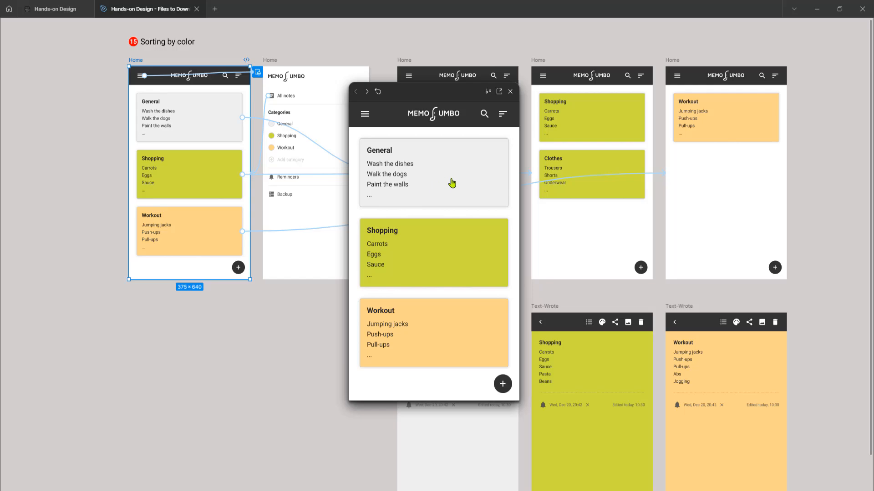
pyautogui.click(383, 158)
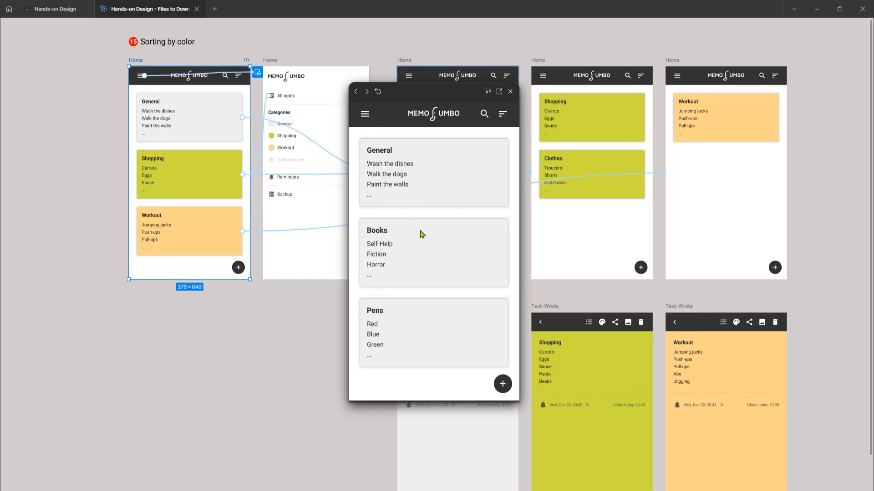
pyautogui.click(426, 176)
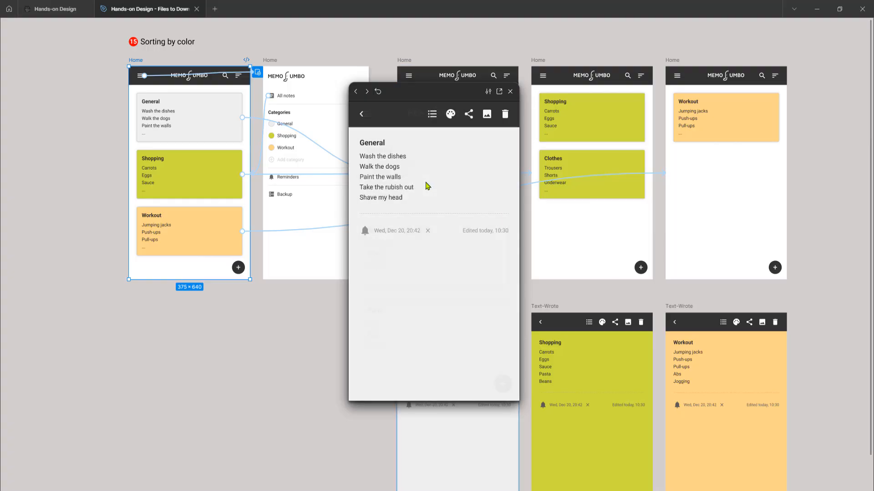
pyautogui.click(362, 116)
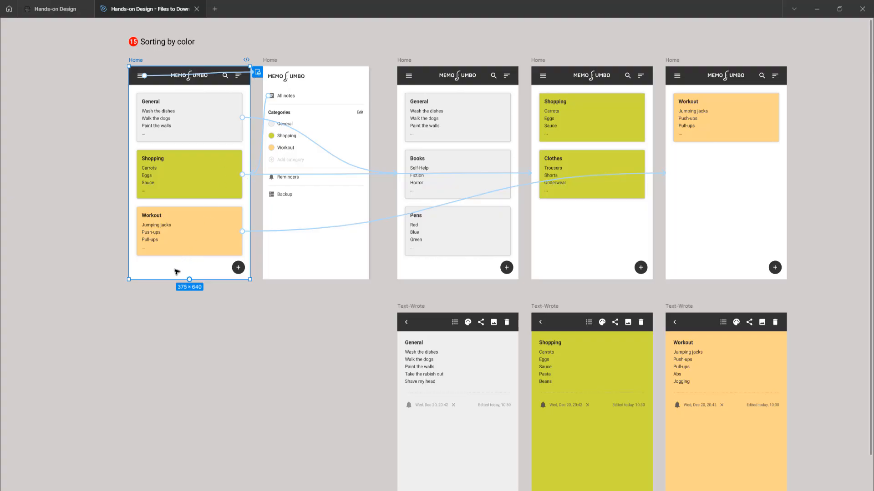
# Step: Preview the first Home frame again, filter by the General category, and open its General note and go back
pyautogui.hotkey('shift', 'space')
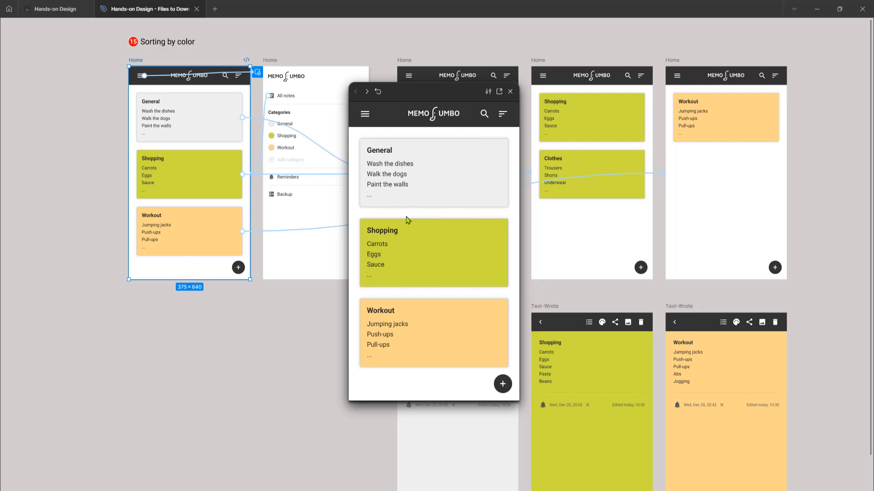
pyautogui.moveTo(444, 91); pyautogui.dragTo(280, 119)
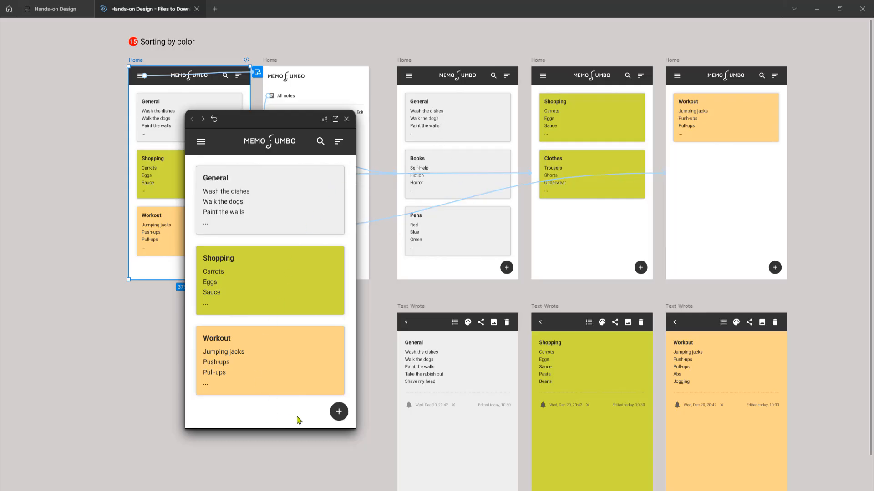
pyautogui.click(201, 143)
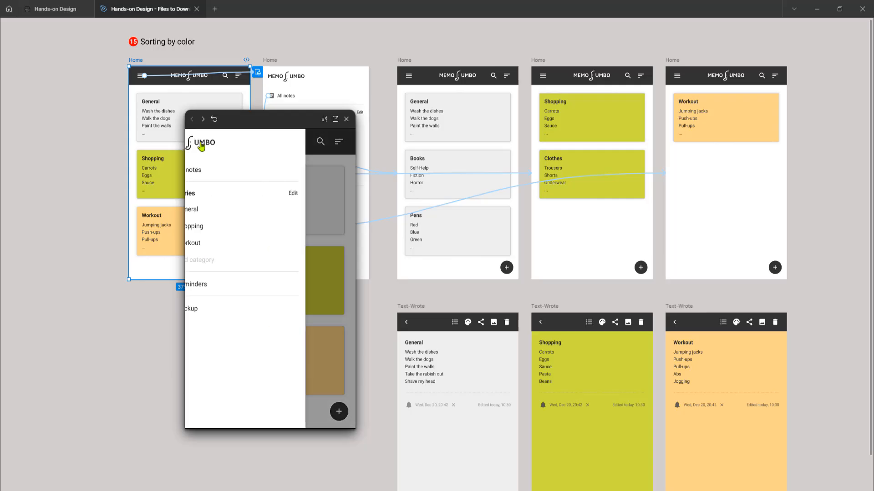
pyautogui.click(217, 212)
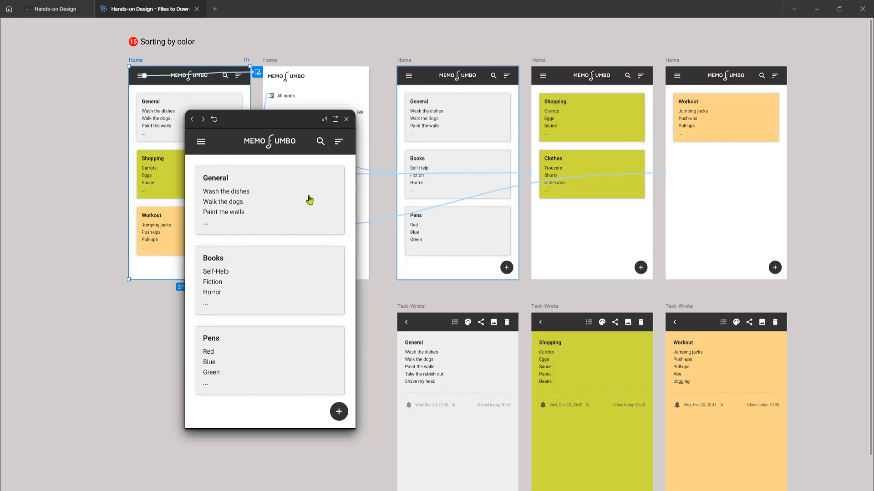
pyautogui.click(295, 210)
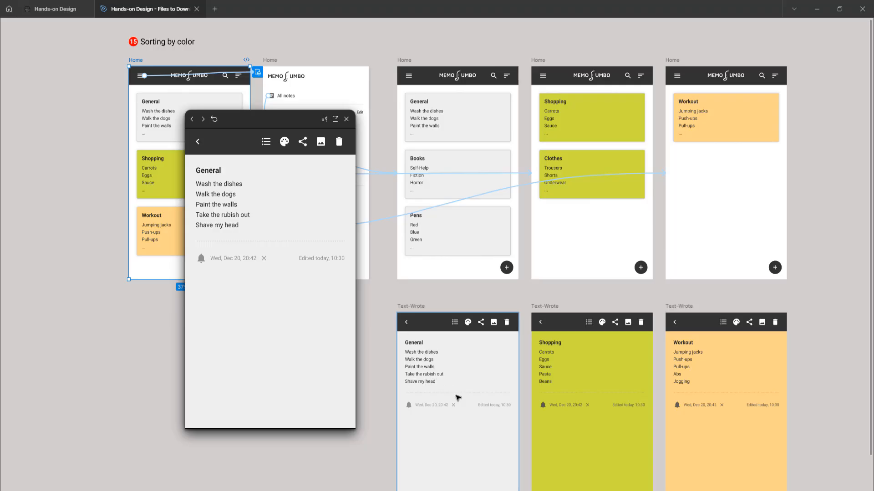
pyautogui.click(198, 143)
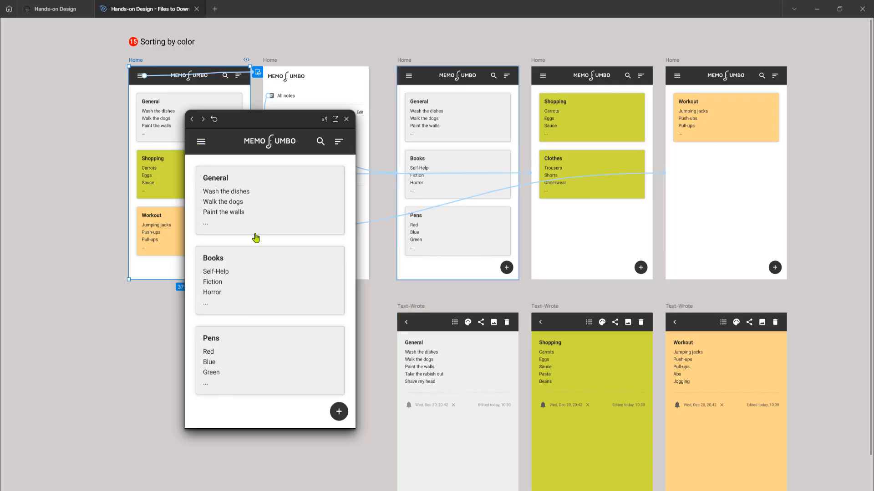
# Step: Test the Shopping category filter in the preview, opening the Shopping note and returning from it
pyautogui.click(201, 142)
pyautogui.click(218, 227)
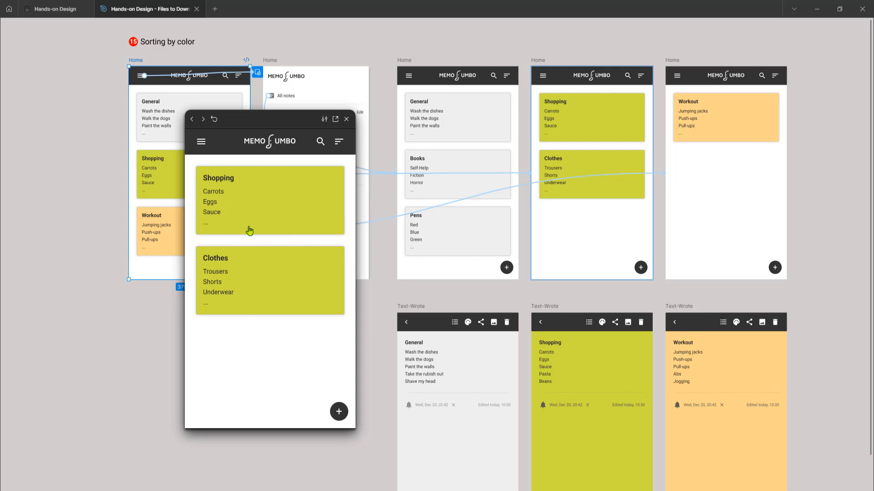
pyautogui.click(248, 199)
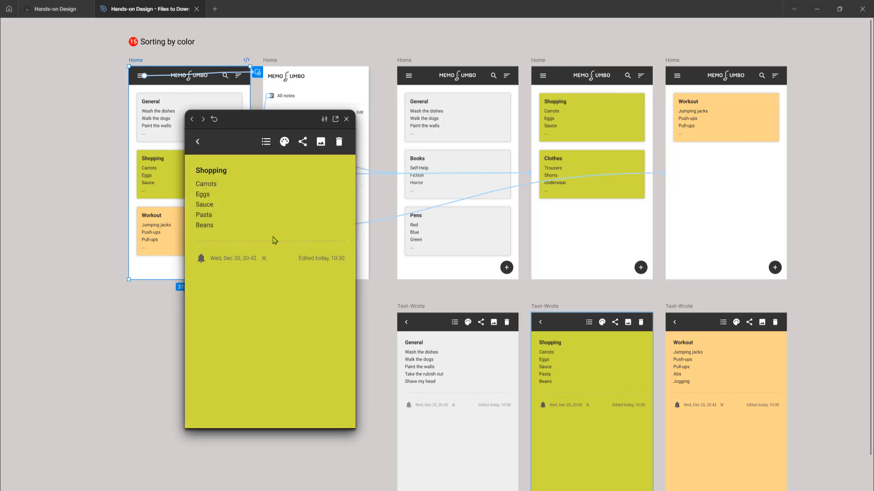
pyautogui.click(197, 142)
# Step: Test the Workout category filter in the preview and switch back to All notes
pyautogui.click(198, 142)
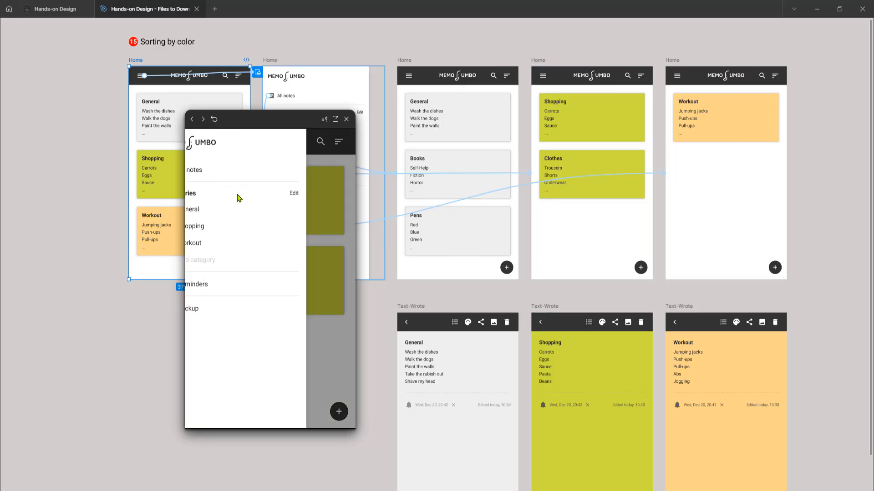
pyautogui.click(224, 244)
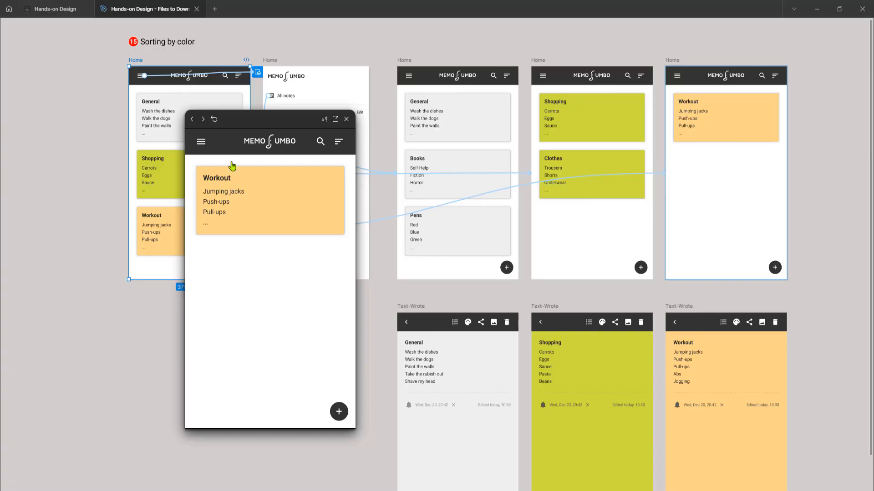
pyautogui.click(201, 142)
pyautogui.click(223, 175)
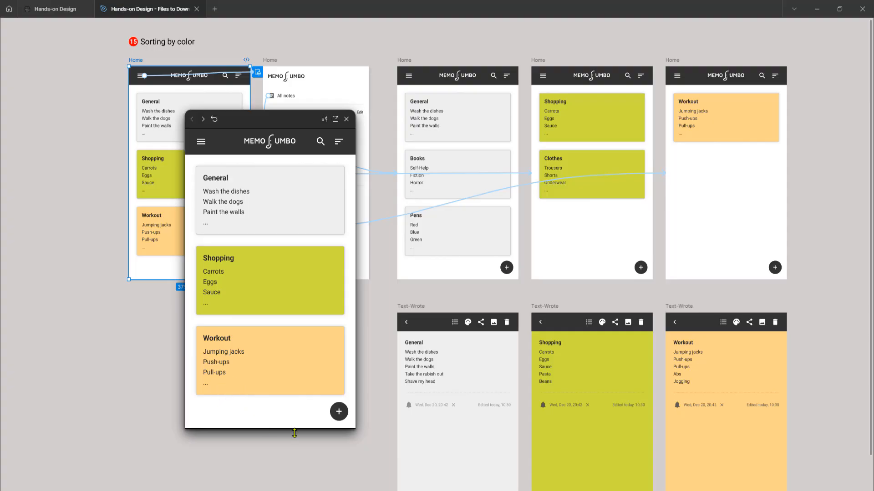
# Step: Filter the previewed notes by Shopping once more and close the preview
pyautogui.click(202, 142)
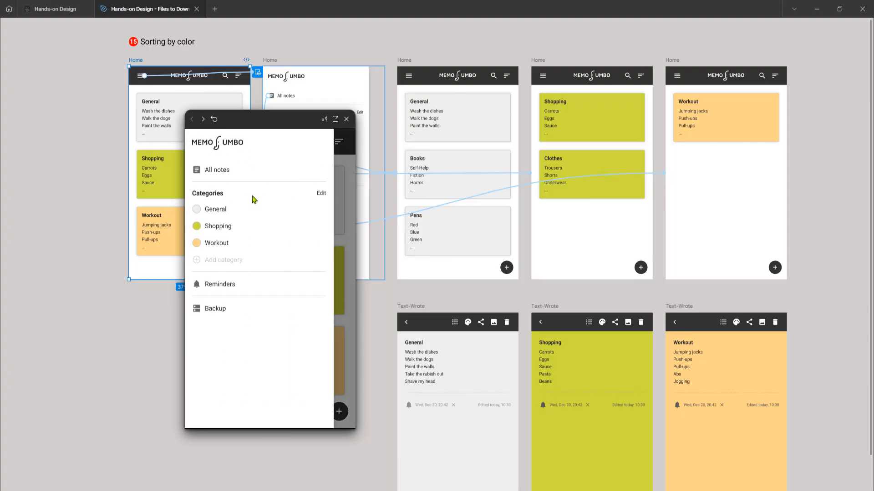
pyautogui.click(216, 227)
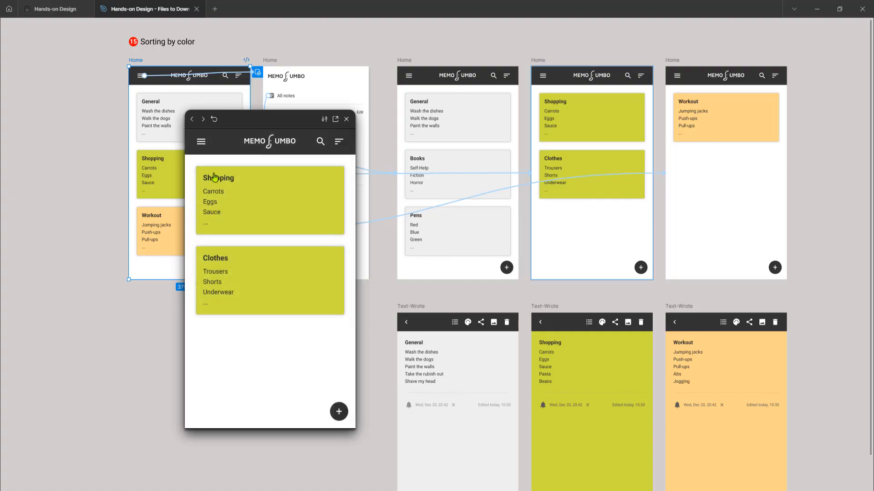
pyautogui.click(347, 119)
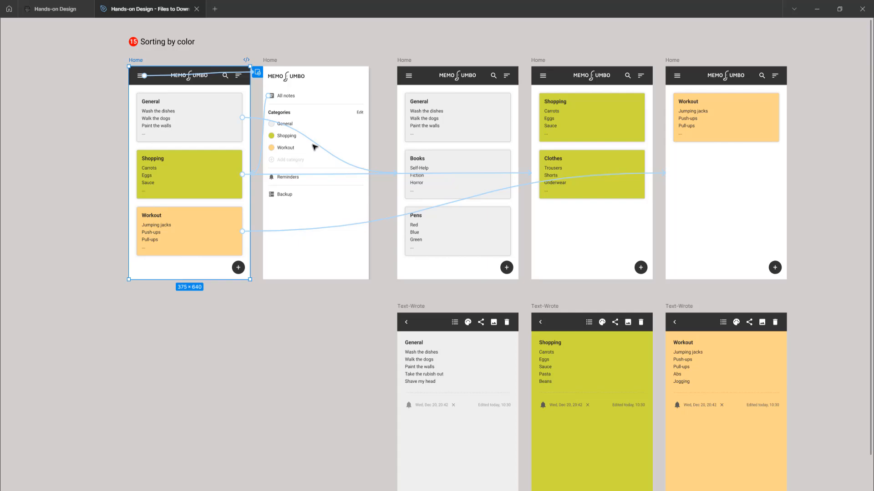
# Step: Inspect the interaction settings of the General category link in the side menu and its destination Home frame
pyautogui.scroll(3, 315, 148)
pyautogui.scroll(2, 299, 139)
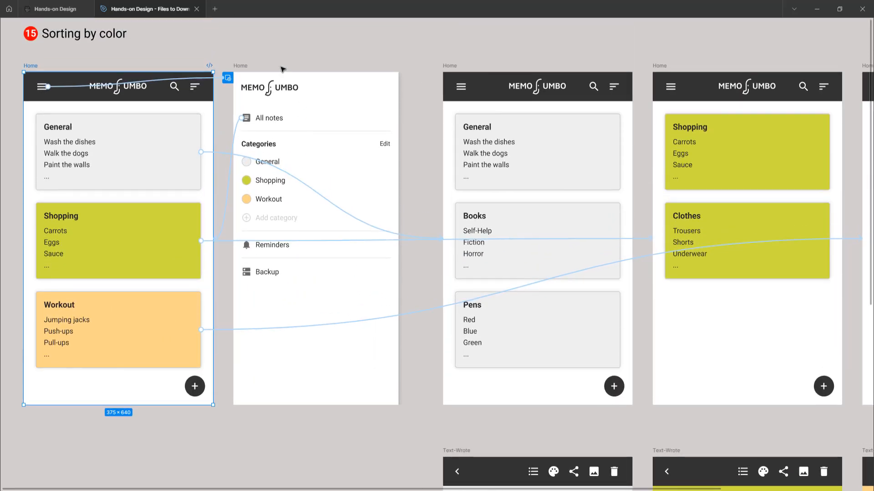
pyautogui.click(245, 66)
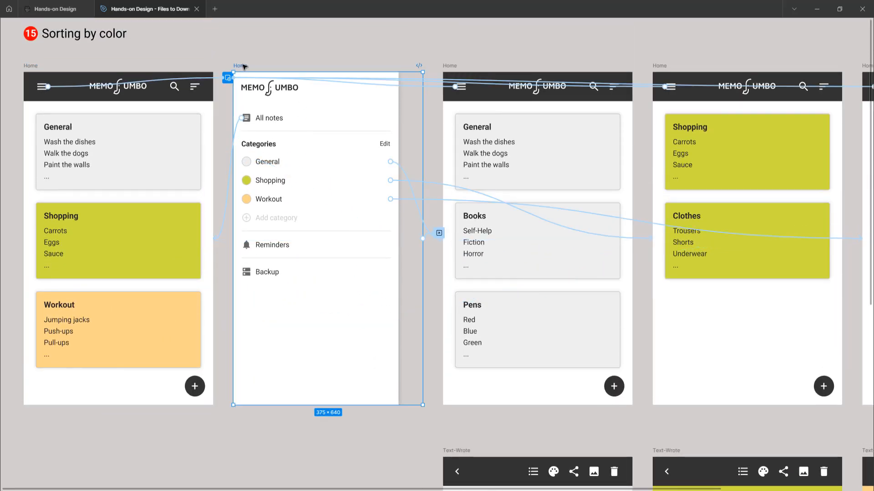
pyautogui.click(401, 169)
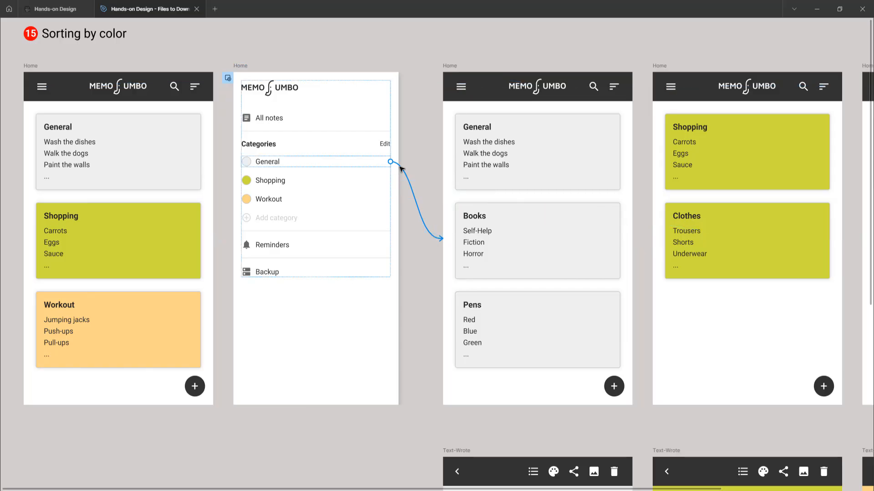
pyautogui.click(402, 169)
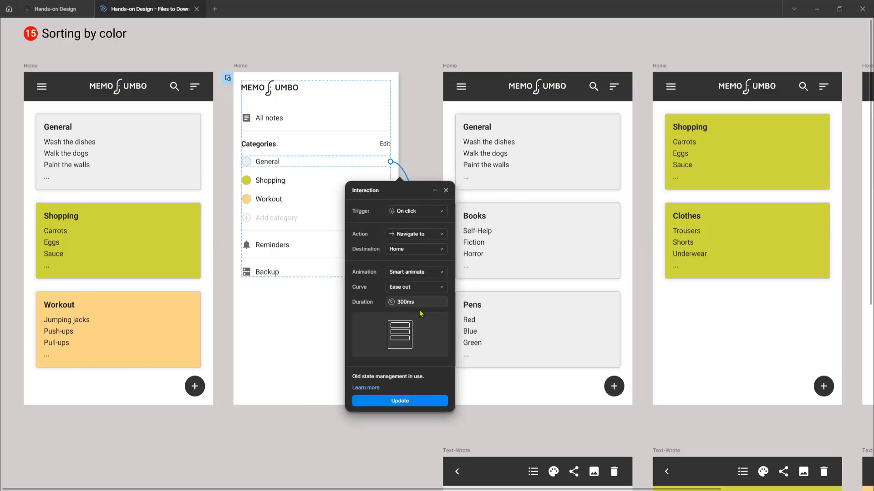
pyautogui.click(453, 67)
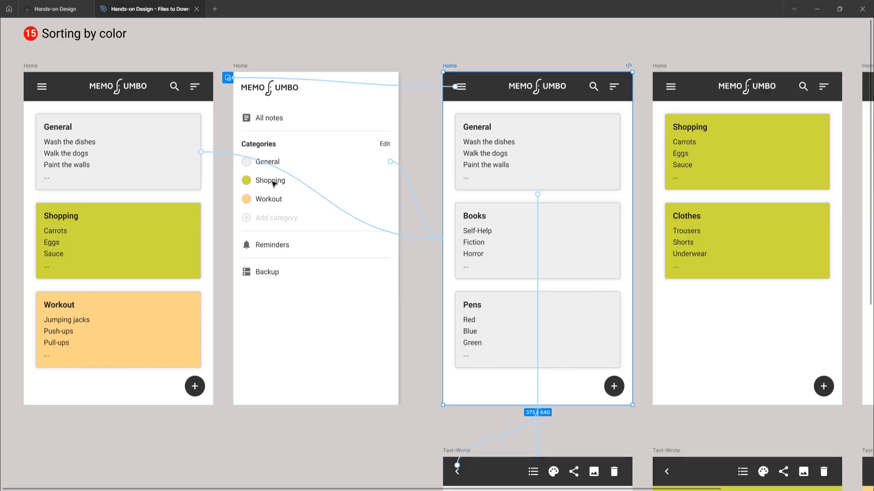
# Step: Inspect the Shopping category link's interaction settings and its destination Home frame
pyautogui.click(335, 190)
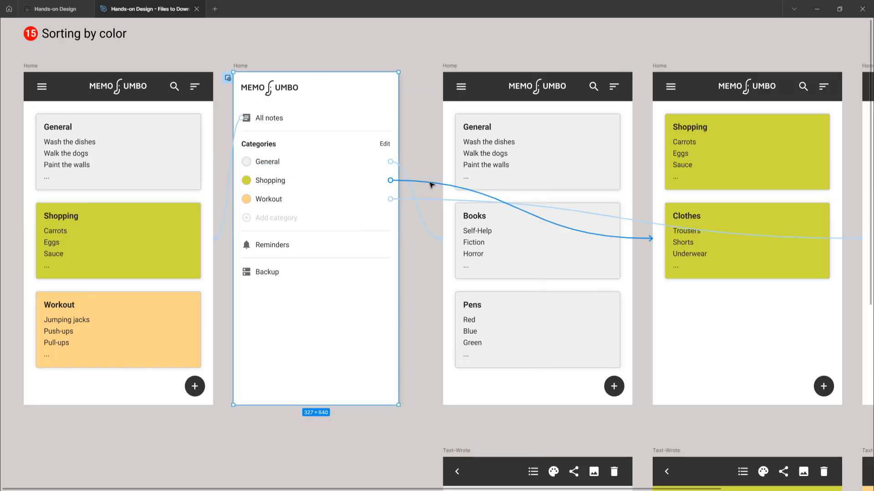
pyautogui.click(431, 182)
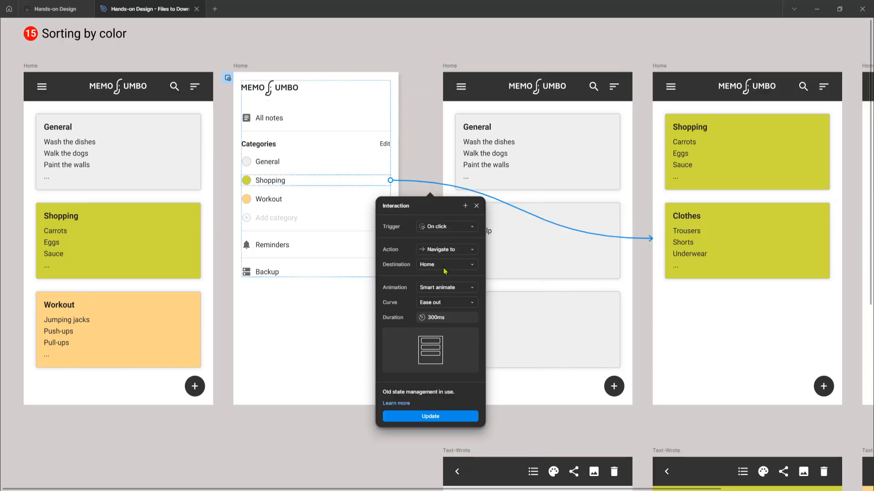
pyautogui.click(667, 65)
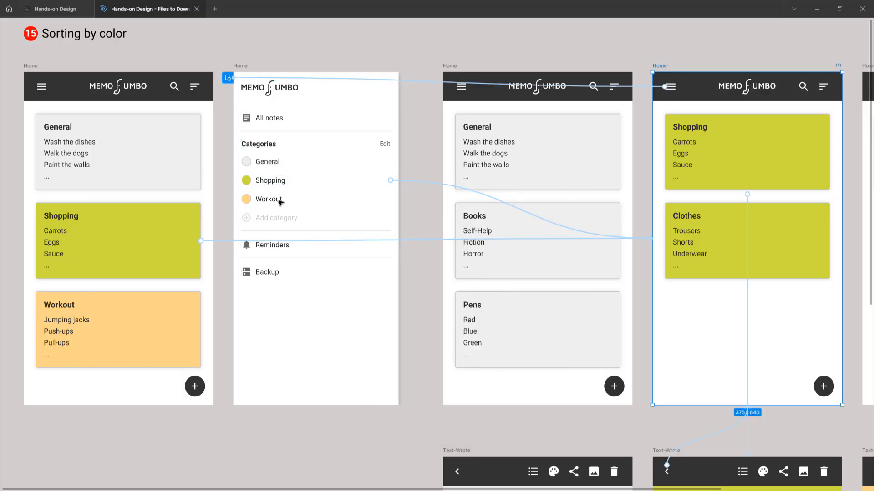
# Step: Examine the Workout category's connection to the Workout-filtered Home frame and its interaction settings
pyautogui.click(279, 202)
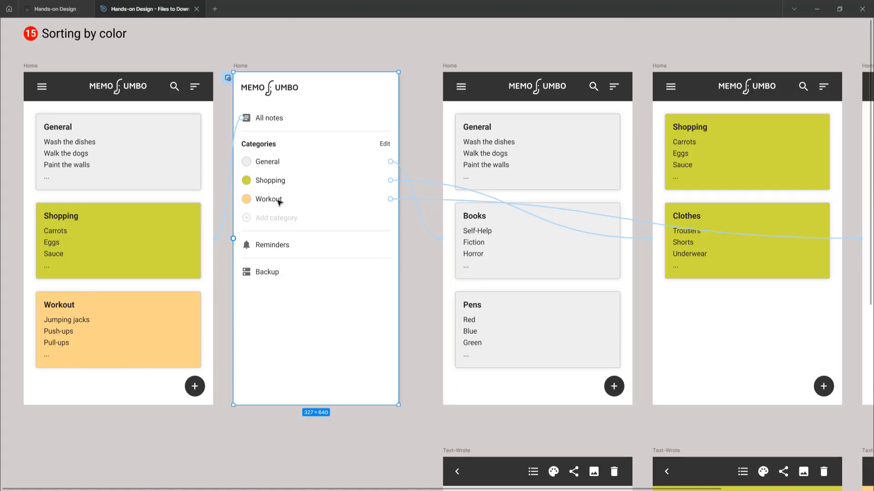
pyautogui.click(275, 201)
pyautogui.click(274, 200)
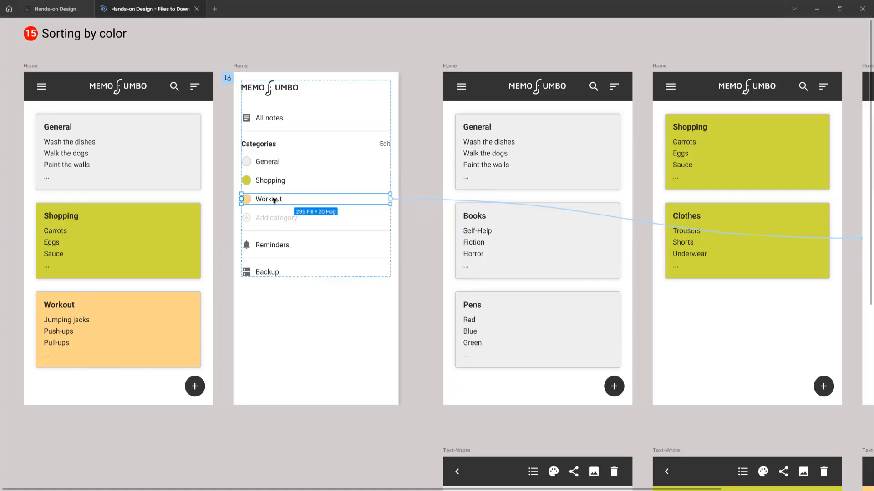
pyautogui.hscroll(5, 624, 214)
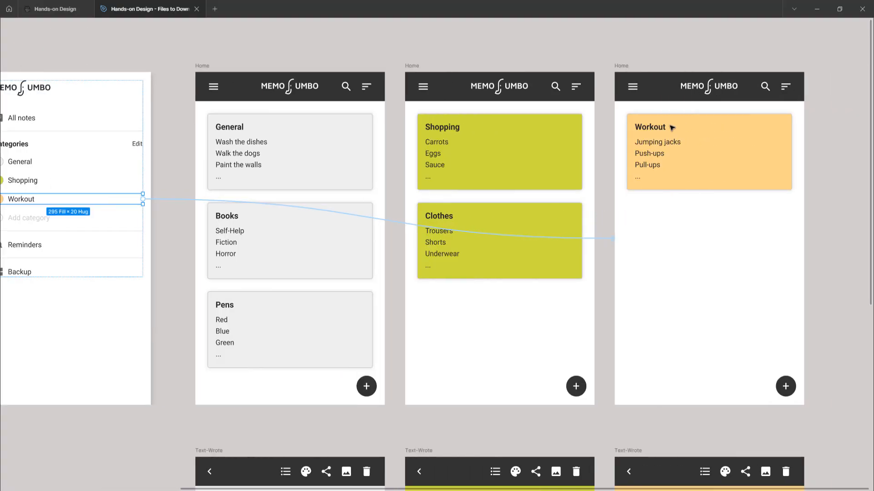
pyautogui.hscroll(-3, 569, 176)
pyautogui.click(331, 200)
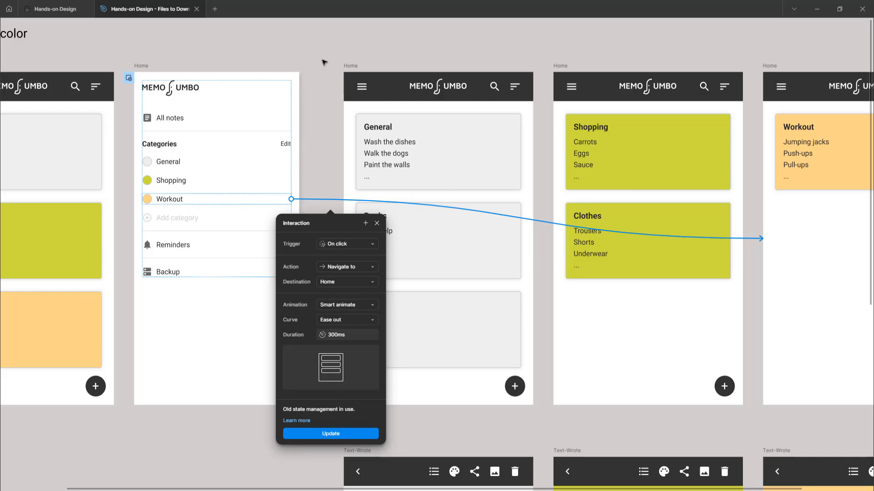
pyautogui.click(259, 53)
# Step: Inspect the interaction settings of the All notes link back to the first Home frame
pyautogui.hscroll(-5, 205, 182)
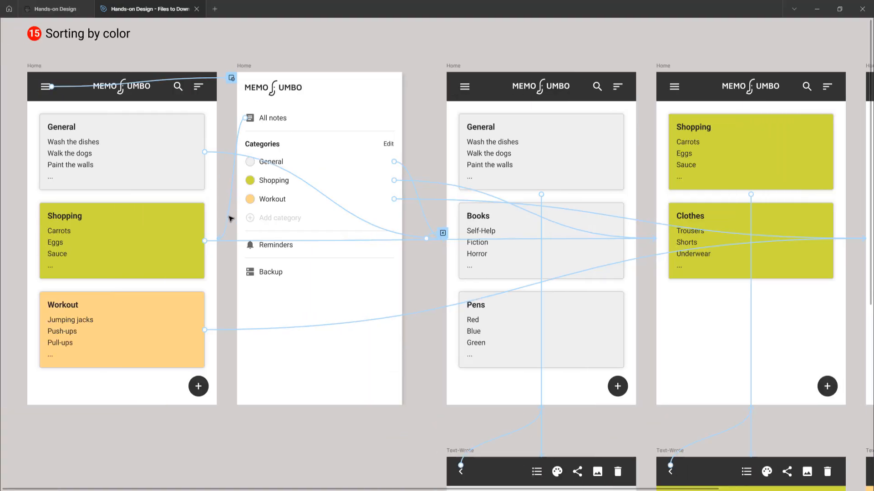
pyautogui.click(230, 219)
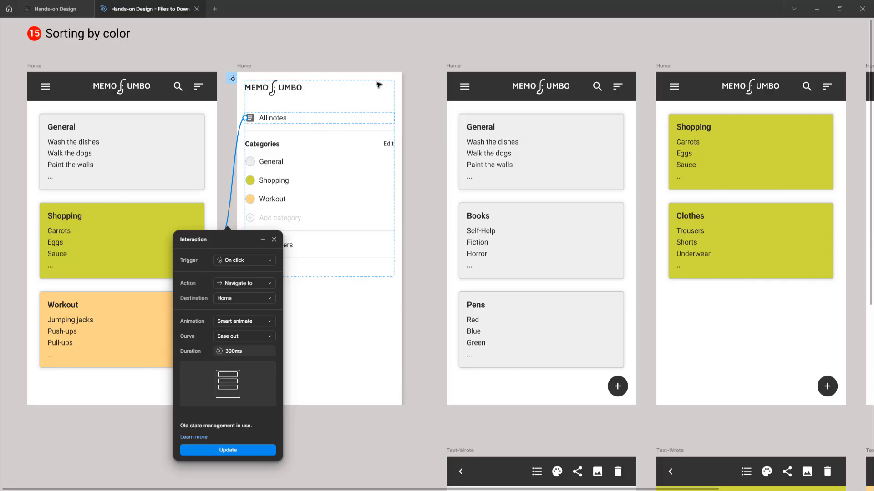
# Step: Inspect the interaction settings of the menu icon on the General-filtered Home frame and the side menu overlay it opens
pyautogui.click(401, 215)
pyautogui.hscroll(3, 400, 216)
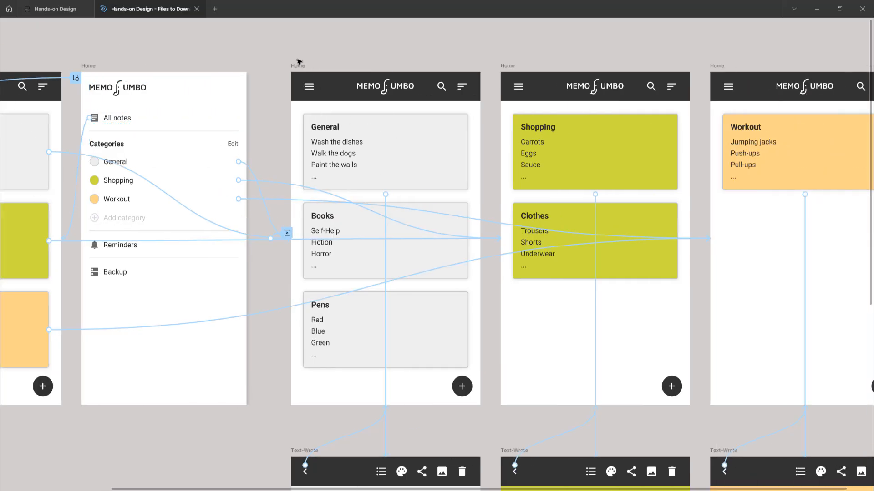
pyautogui.click(298, 68)
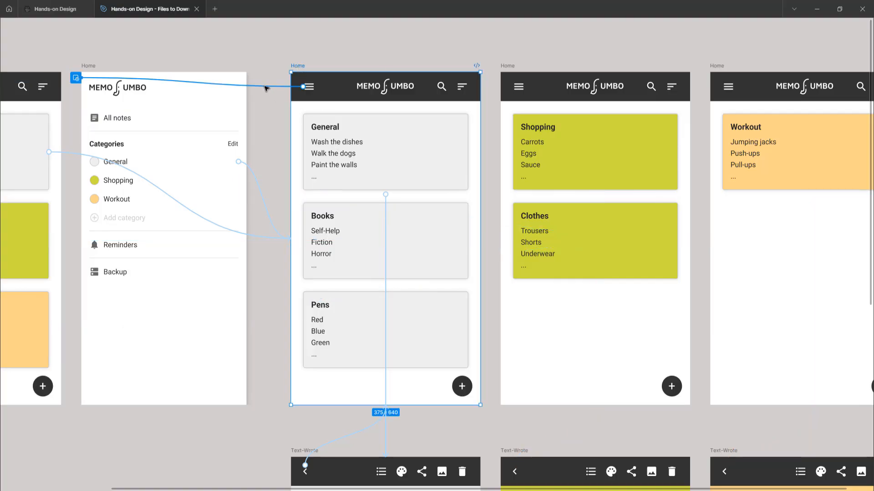
pyautogui.hscroll(-1, 273, 91)
pyautogui.hscroll(-1, 300, 91)
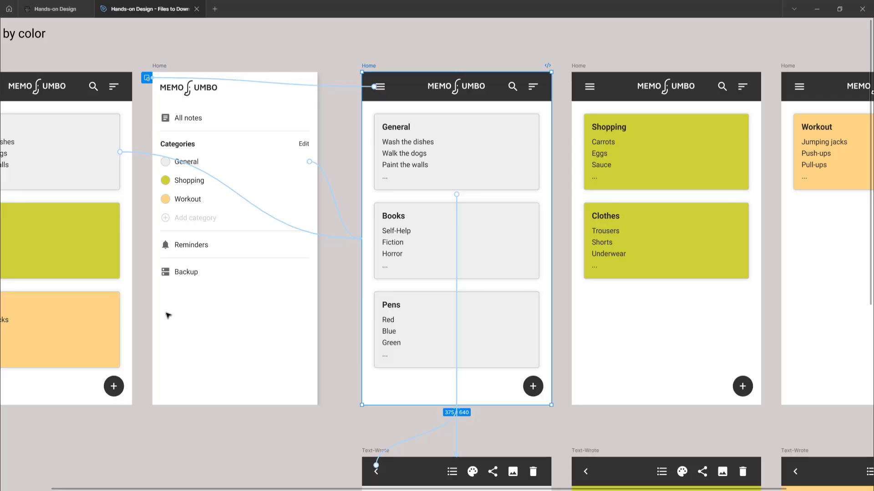
pyautogui.click(330, 87)
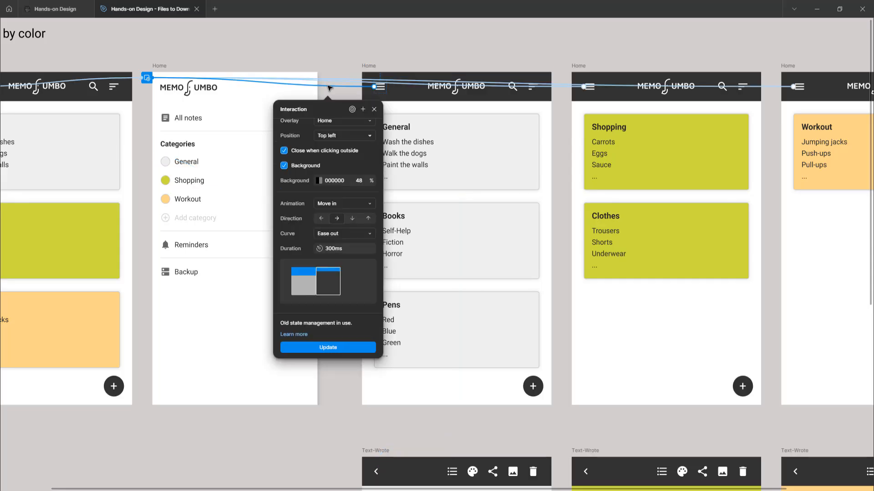
pyautogui.scroll(2, 332, 173)
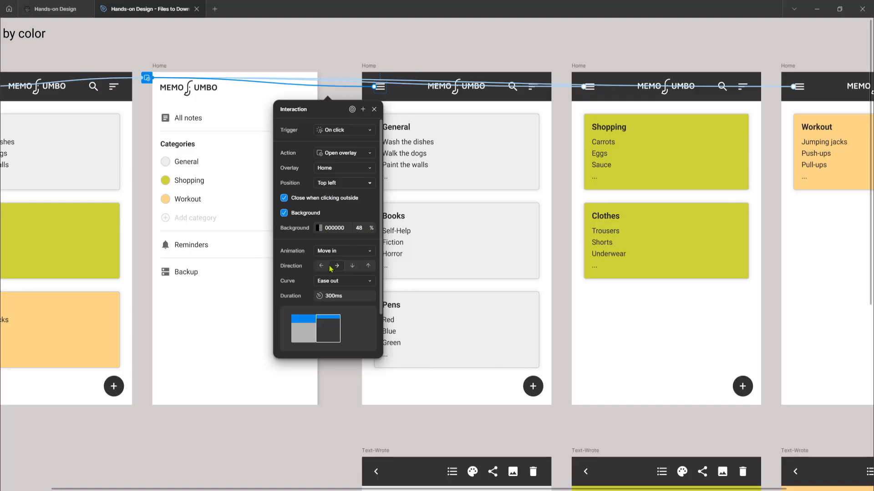
pyautogui.click(378, 113)
# Step: Examine the General note's link from its filtered Home frame to the Text-Wrote frame, including its interaction settings
pyautogui.click(368, 66)
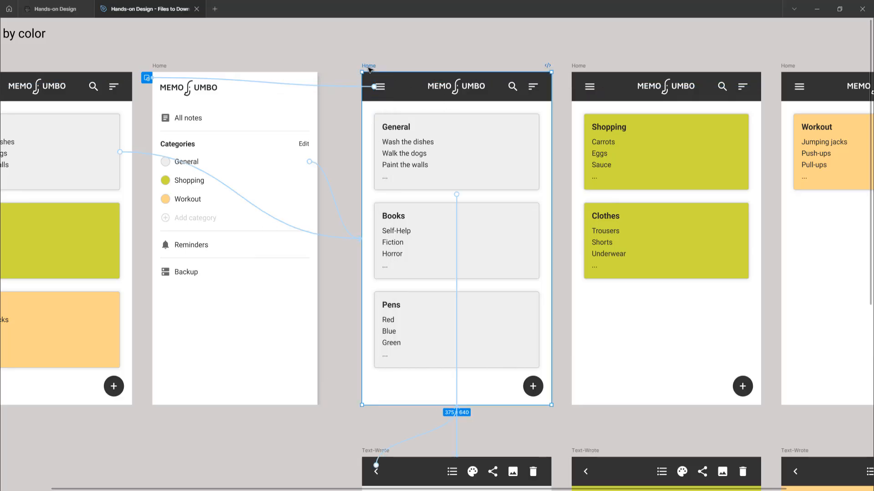
pyautogui.click(457, 221)
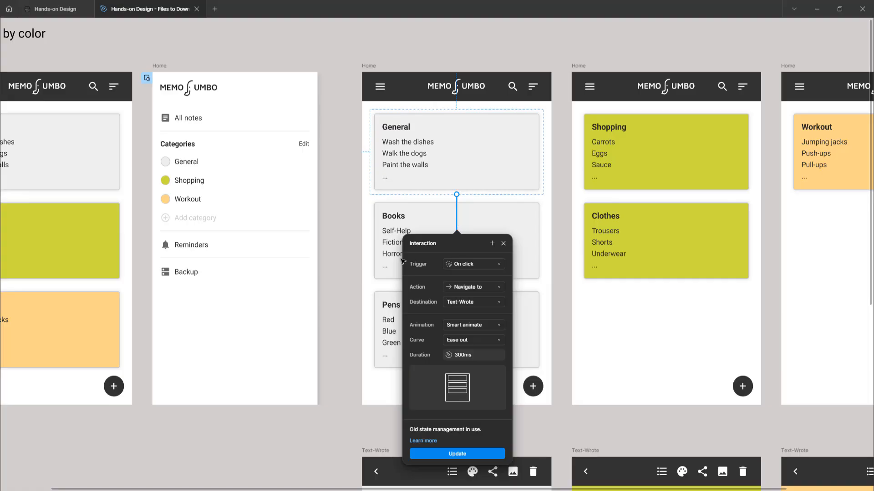
pyautogui.scroll(-5, 402, 260)
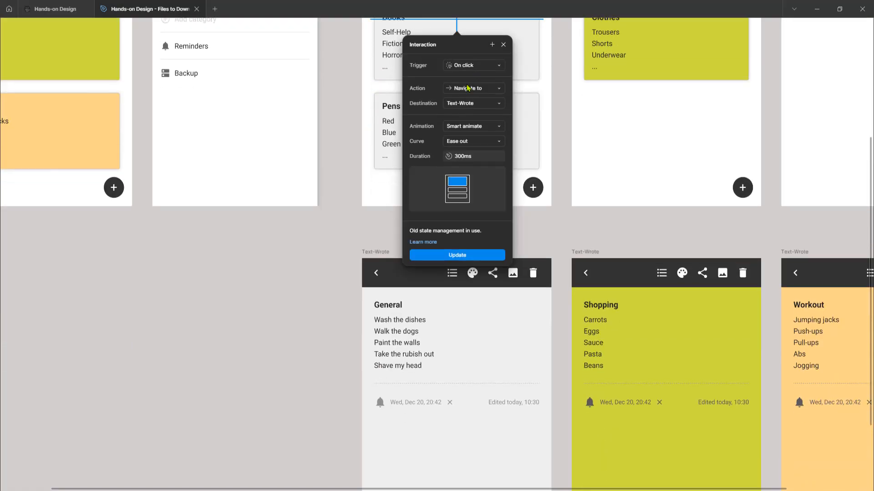
pyautogui.scroll(-2, 468, 115)
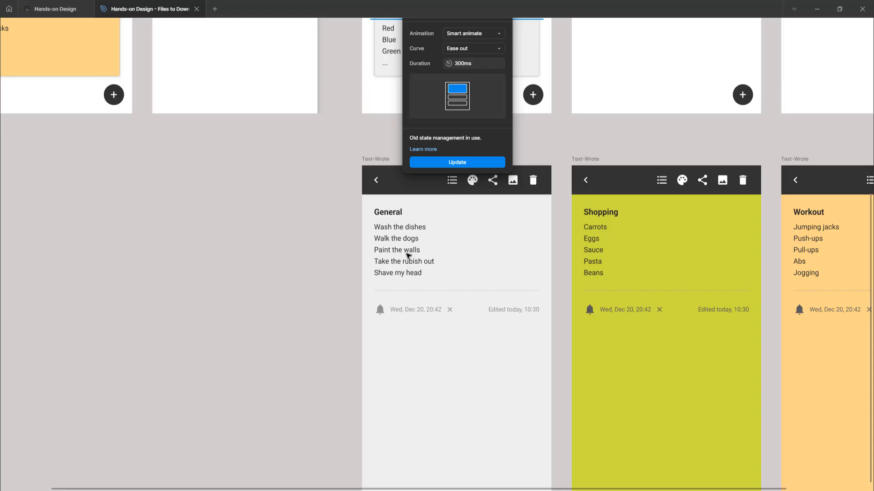
pyautogui.scroll(3, 346, 254)
pyautogui.click(315, 263)
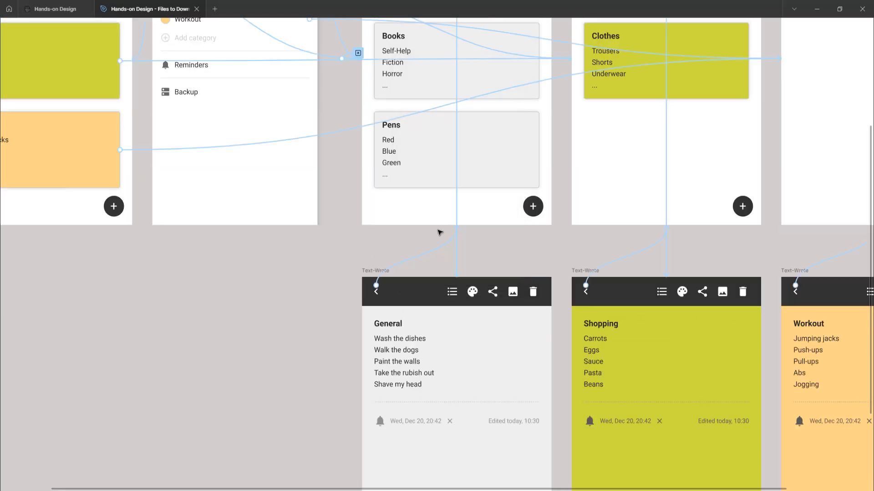
# Step: Inspect the interaction settings of the back arrow on the General Text-Wrote frame leading to its Home frame
pyautogui.click(415, 260)
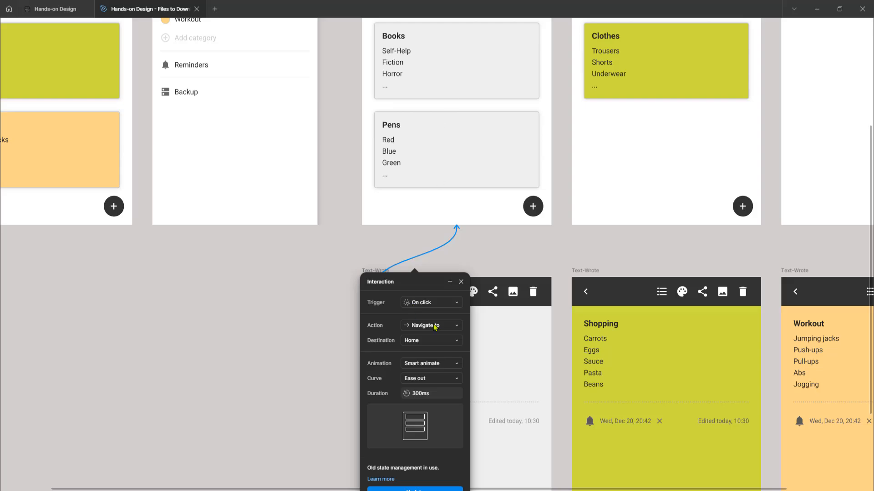
pyautogui.click(337, 317)
pyautogui.scroll(2, 374, 291)
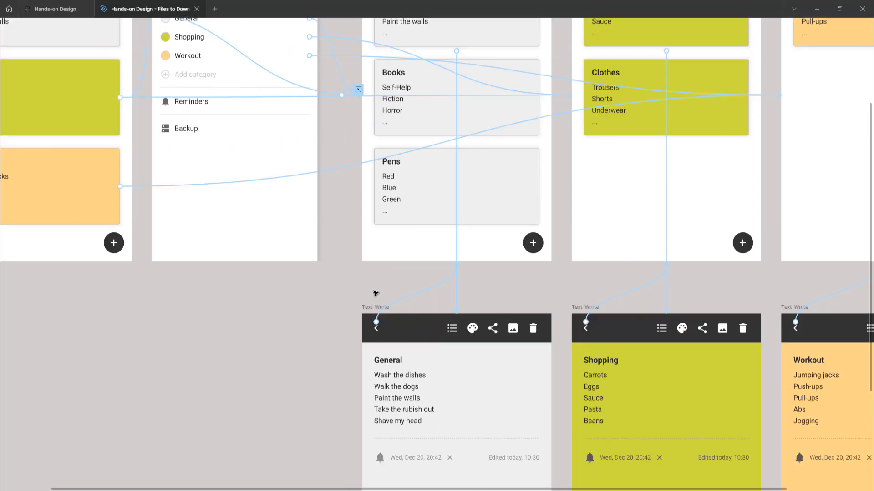
# Step: Inspect the Shopping note's link to its Text-Wrote frame and the back arrow's link to the Shopping-filtered Home frame
pyautogui.hscroll(6, 374, 292)
pyautogui.scroll(2, 375, 293)
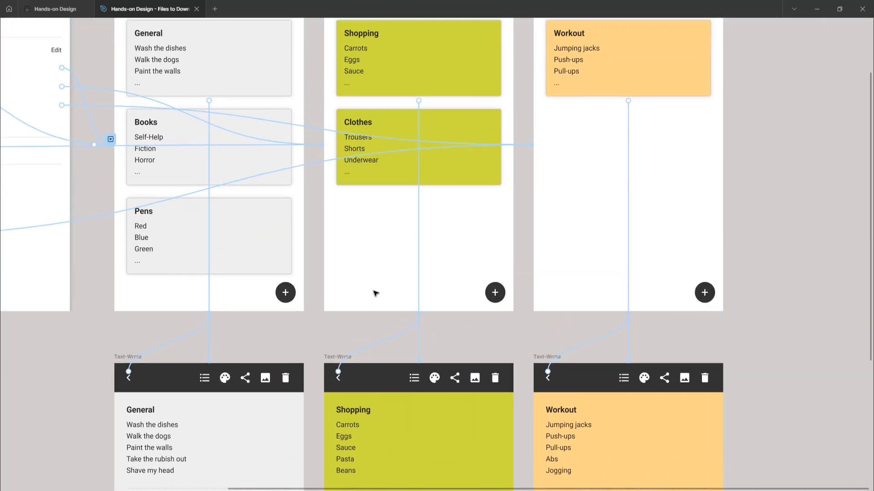
pyautogui.scroll(-2, 375, 293)
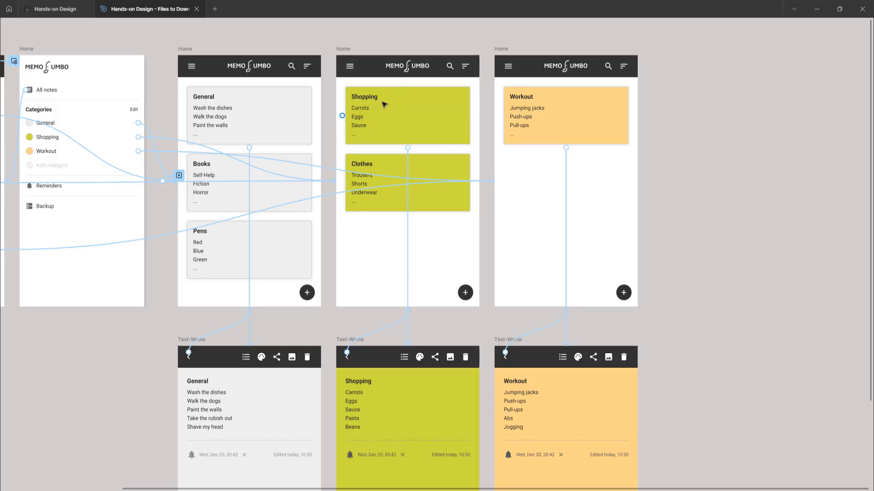
pyautogui.click(408, 333)
pyautogui.scroll(-3, 469, 317)
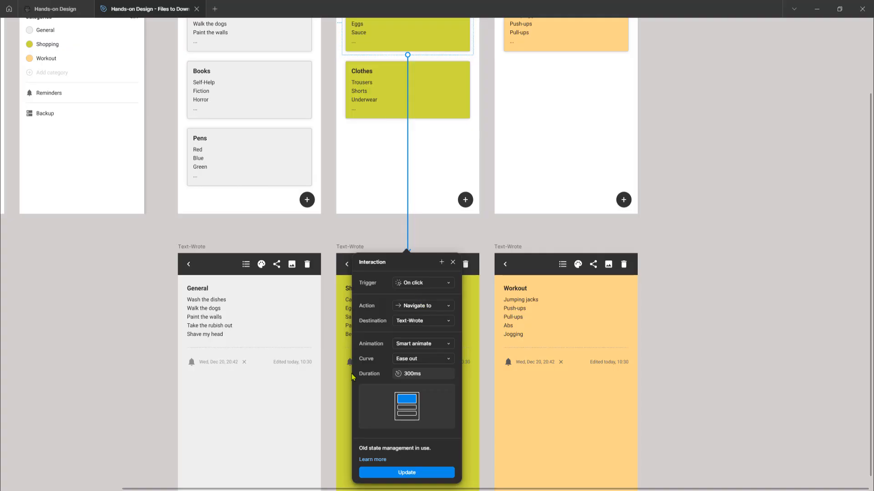
pyautogui.click(384, 240)
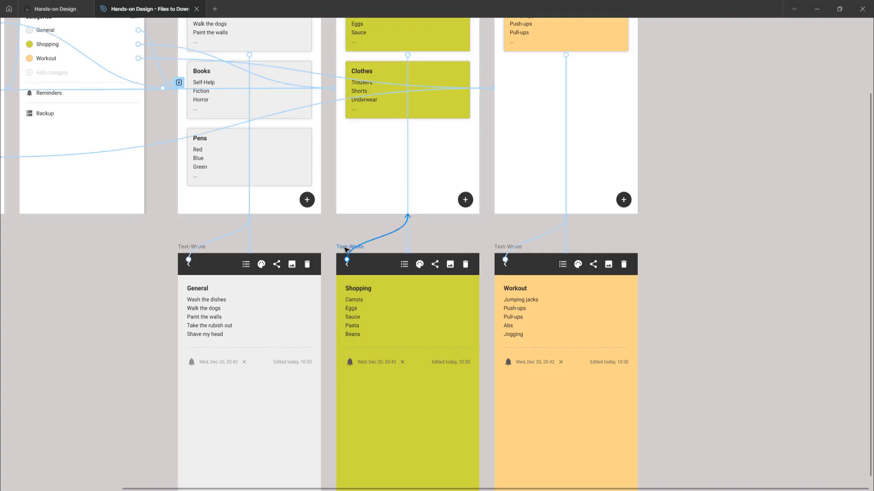
pyautogui.click(376, 241)
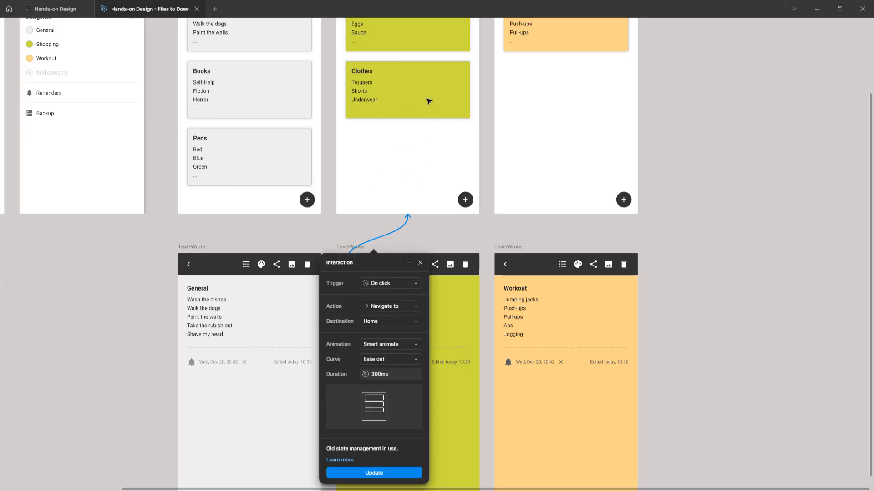
pyautogui.click(533, 237)
# Step: Inspect the Workout note's link to its Text-Wrote frame and the back arrow's link to the Workout-filtered Home frame
pyautogui.scroll(2, 568, 129)
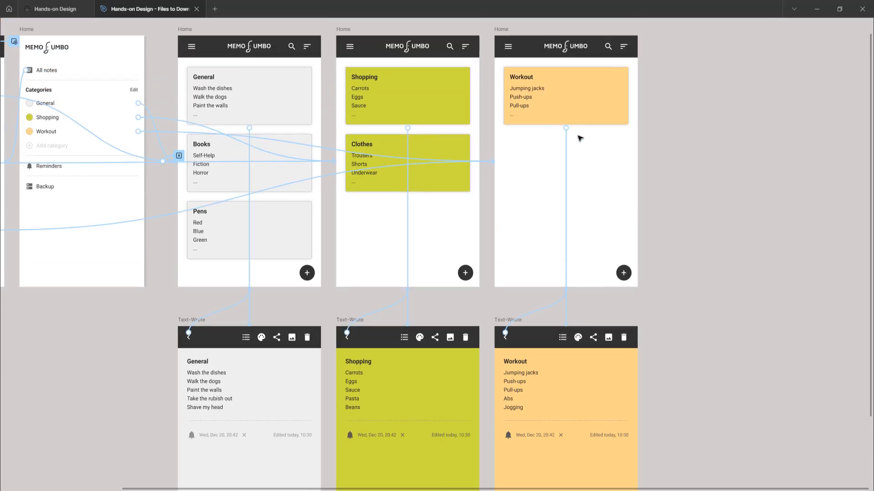
pyautogui.click(566, 169)
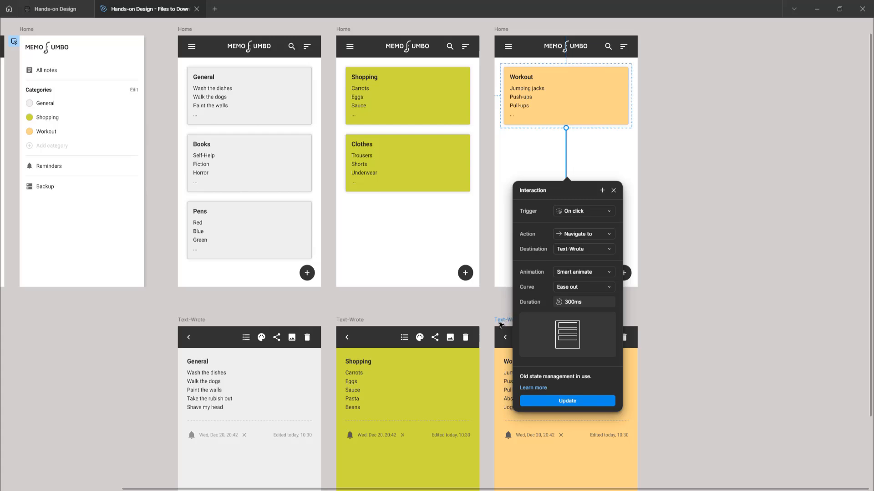
pyautogui.click(659, 302)
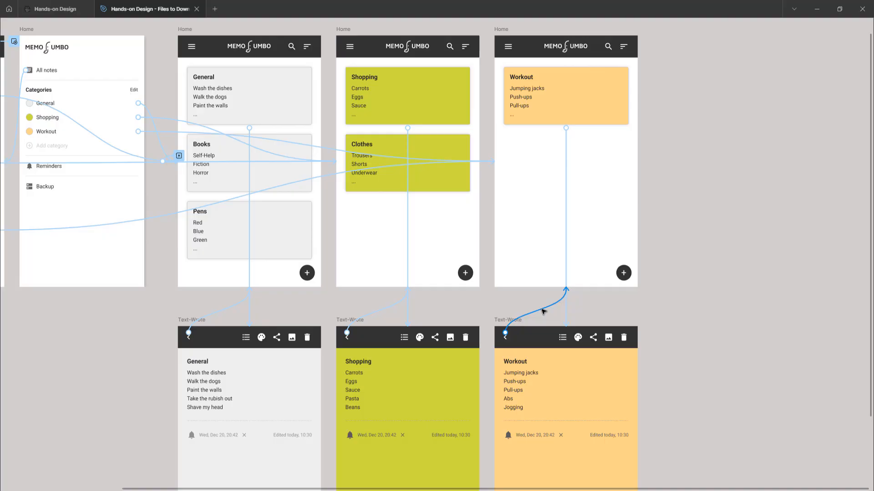
pyautogui.click(543, 311)
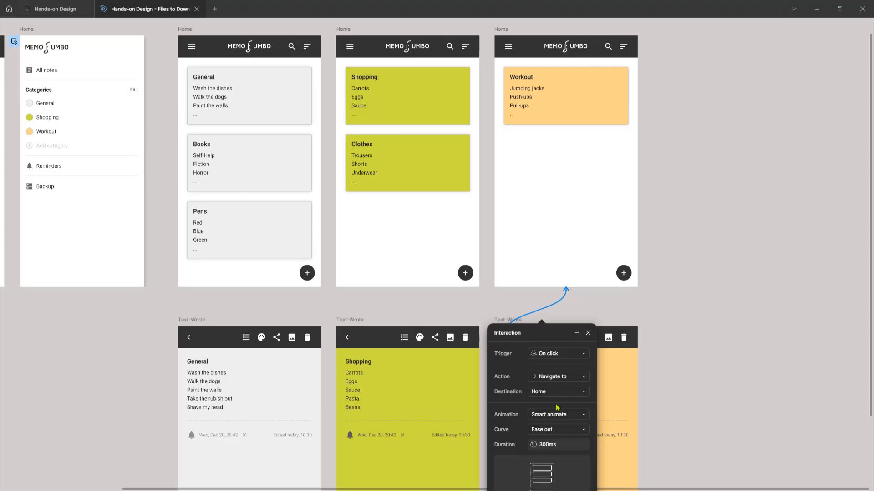
pyautogui.click(695, 219)
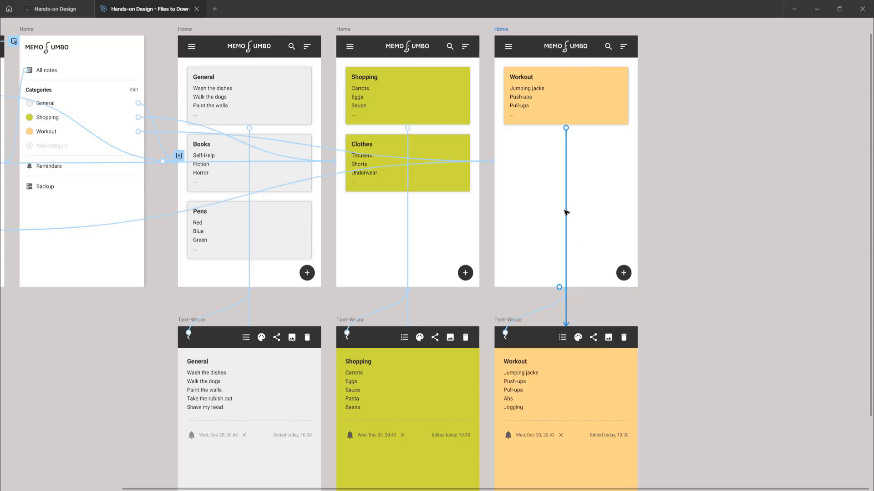
# Step: Preview the prototype from the first Home frame and test the All notes link in its side menu
pyautogui.scroll(-5, 565, 212)
pyautogui.hscroll(-3, 565, 213)
pyautogui.scroll(3, 351, 231)
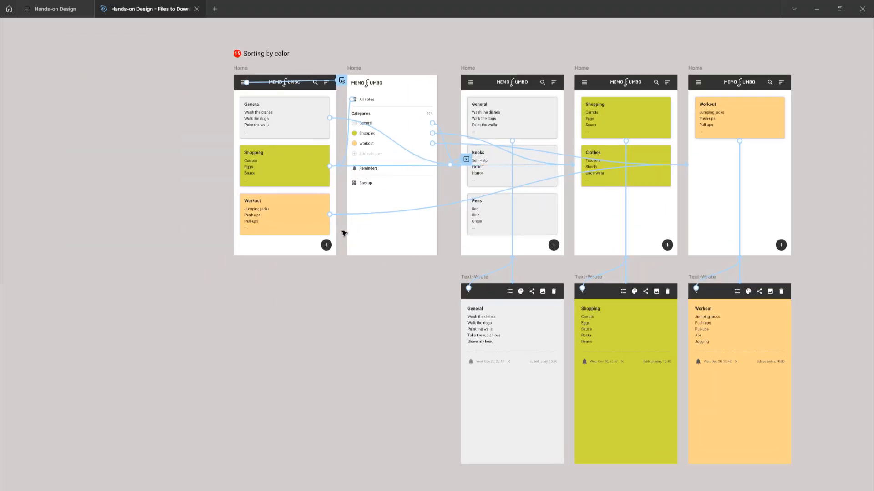
pyautogui.click(283, 251)
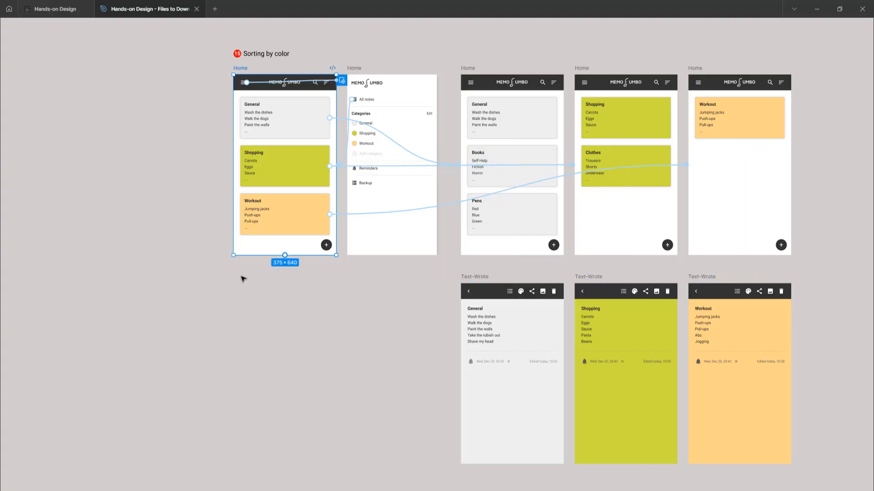
pyautogui.hotkey('shift', 'space')
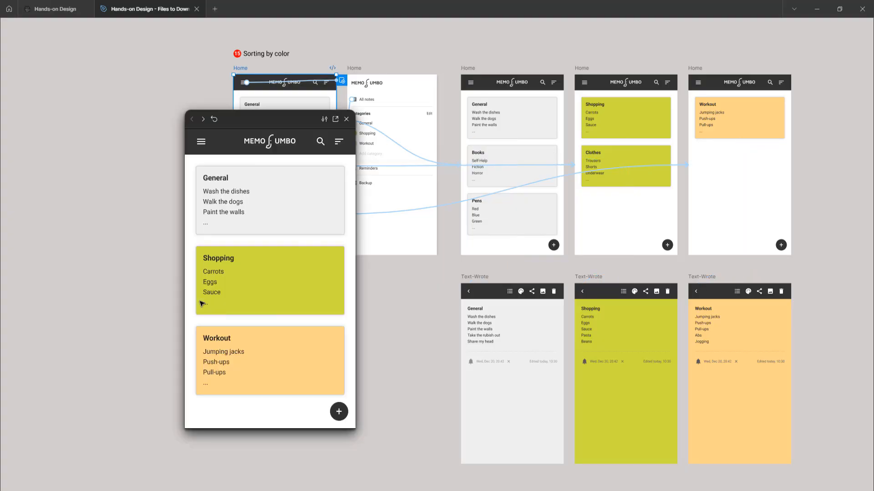
pyautogui.click(201, 144)
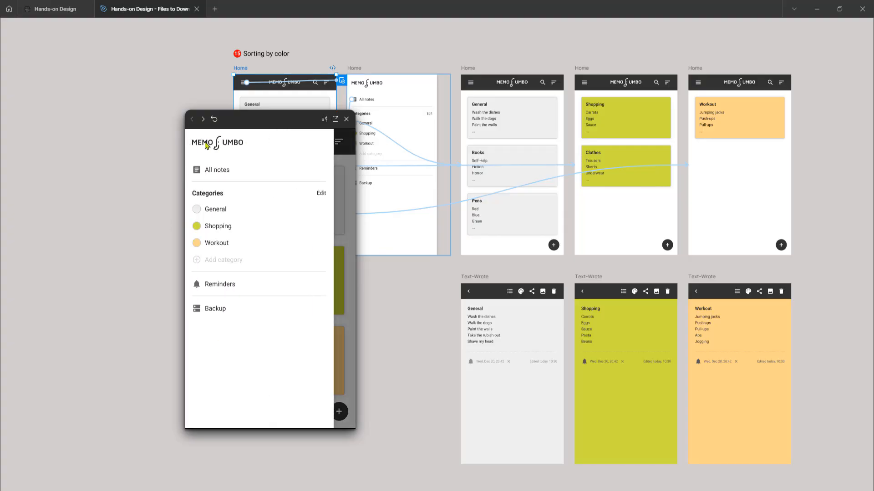
pyautogui.click(221, 173)
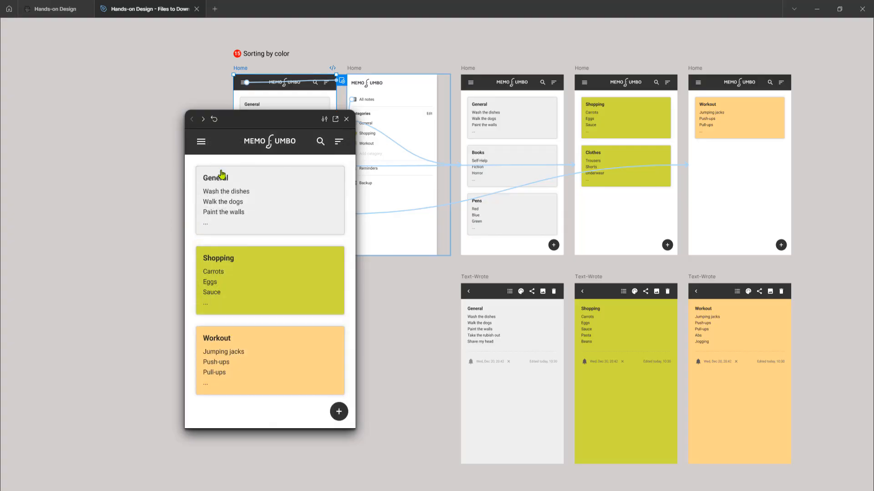
# Step: Test the Workout category in the preview by filtering to it, viewing the Workout note and returning to the filtered list
pyautogui.click(202, 143)
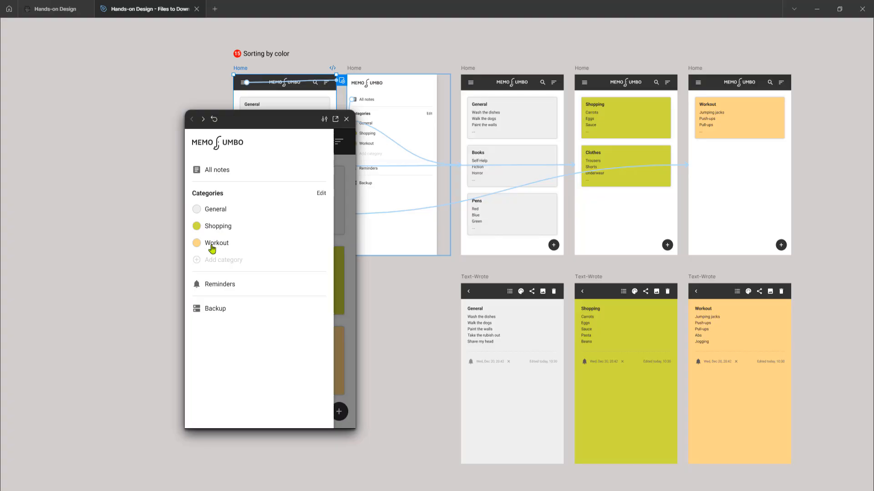
pyautogui.click(215, 246)
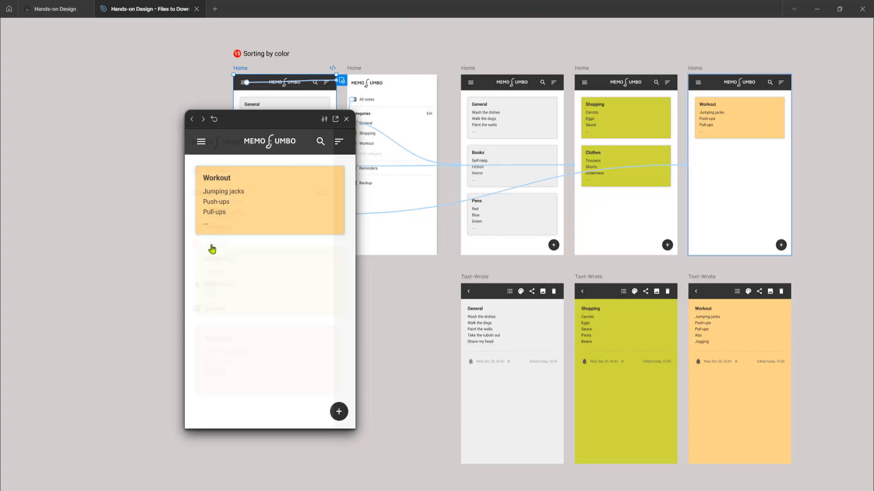
pyautogui.click(242, 201)
pyautogui.click(199, 144)
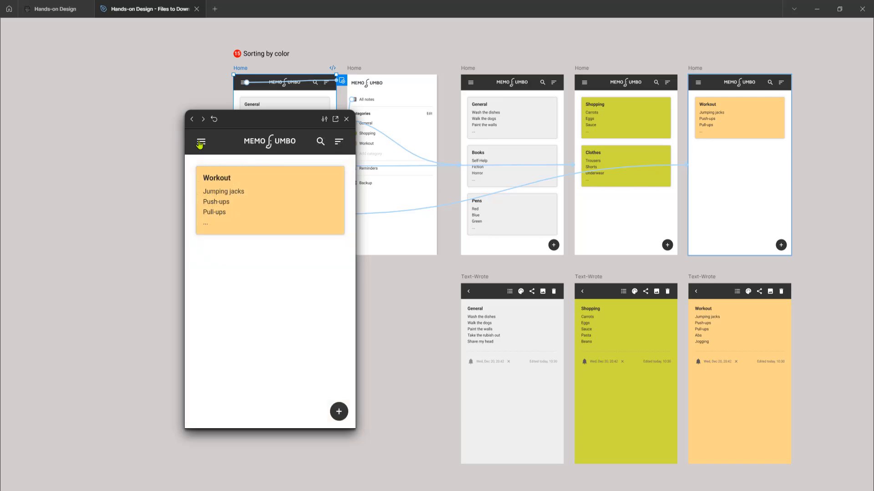
# Step: Filter the previewed notes by the Shopping category, view the Shopping note and return to the filtered list
pyautogui.click(199, 144)
pyautogui.click(218, 228)
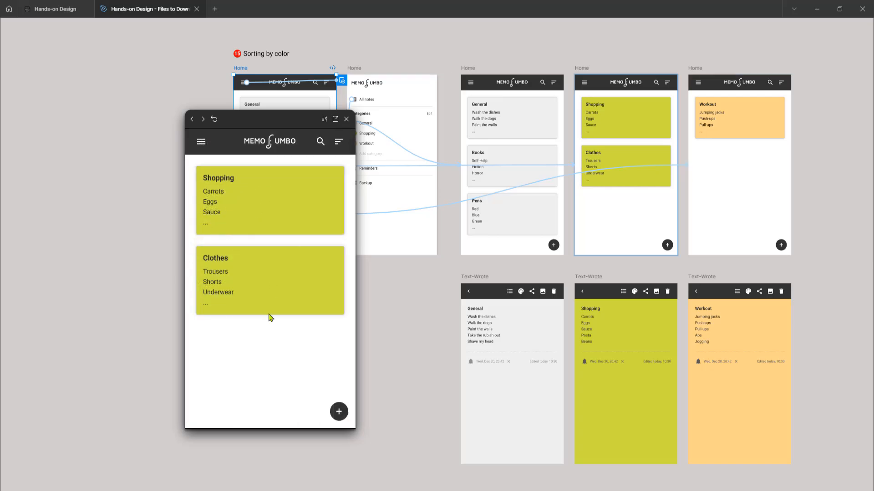
pyautogui.click(266, 193)
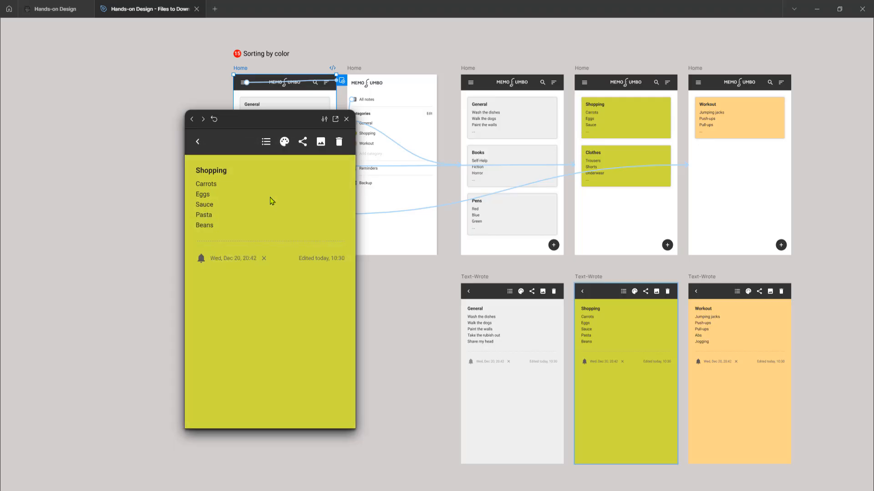
pyautogui.click(198, 143)
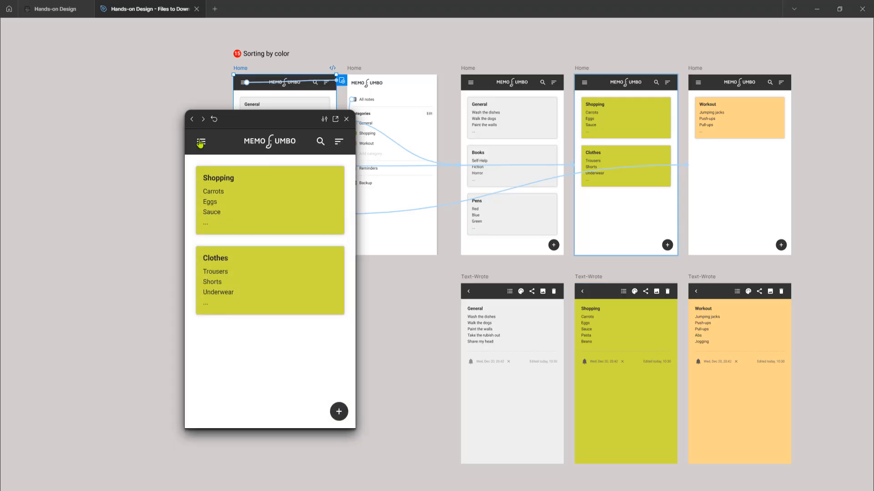
# Step: Filter the previewed notes by the General category, view the General note and go back to the filtered list
pyautogui.click(201, 145)
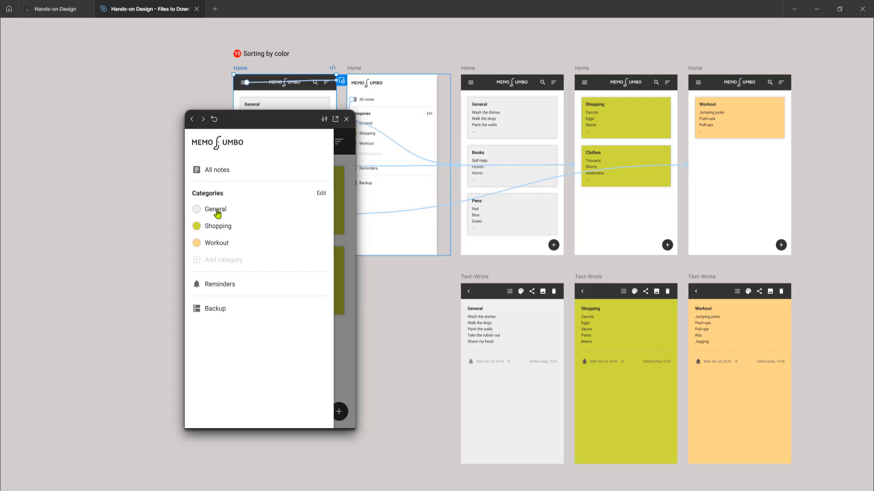
pyautogui.click(217, 214)
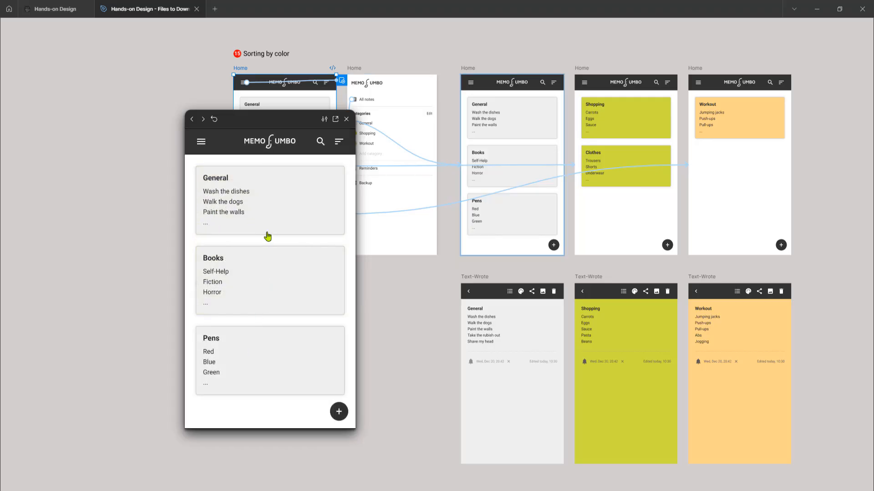
pyautogui.click(264, 196)
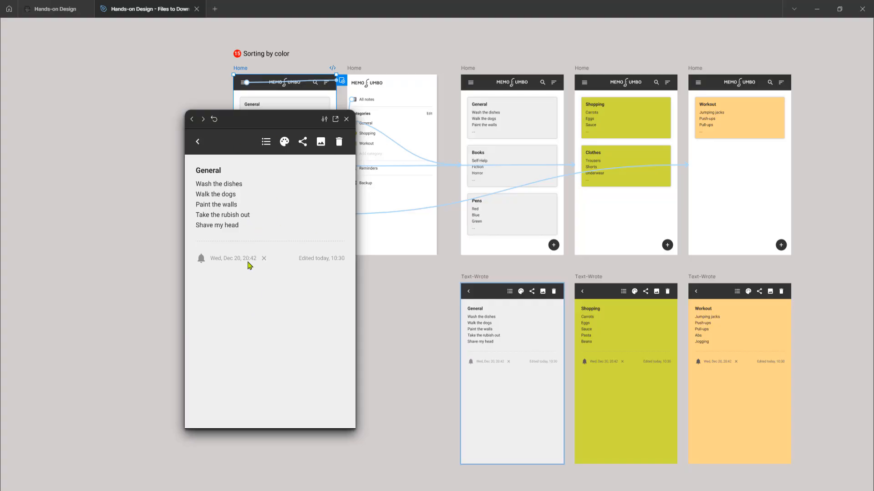
pyautogui.click(199, 145)
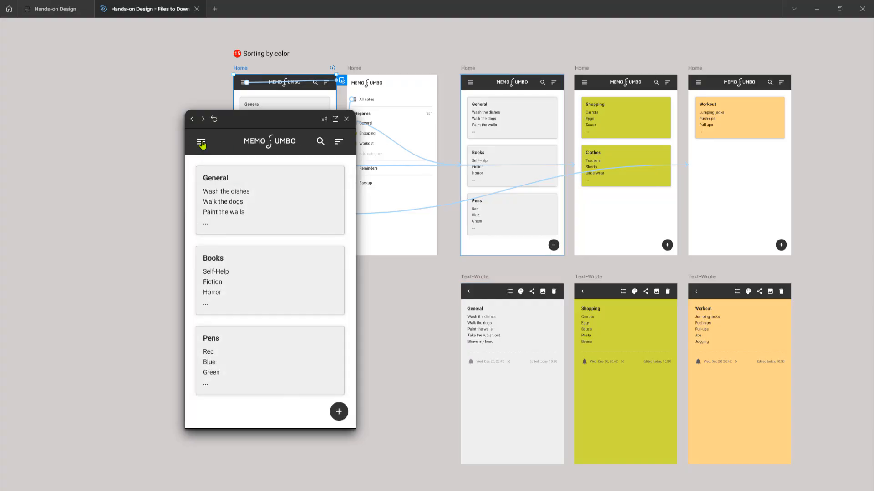
# Step: Show all notes again in the preview and move the preview window away from the first Home frame
pyautogui.click(201, 144)
pyautogui.click(220, 171)
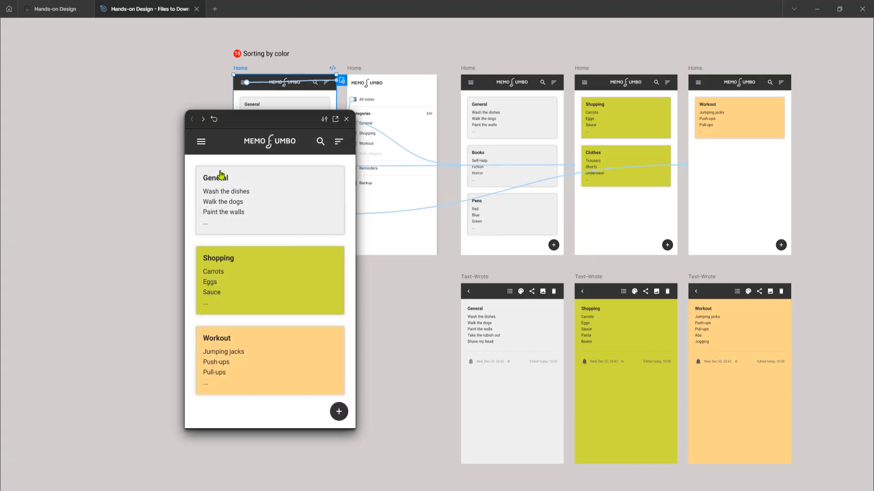
pyautogui.moveTo(283, 120); pyautogui.dragTo(454, 74)
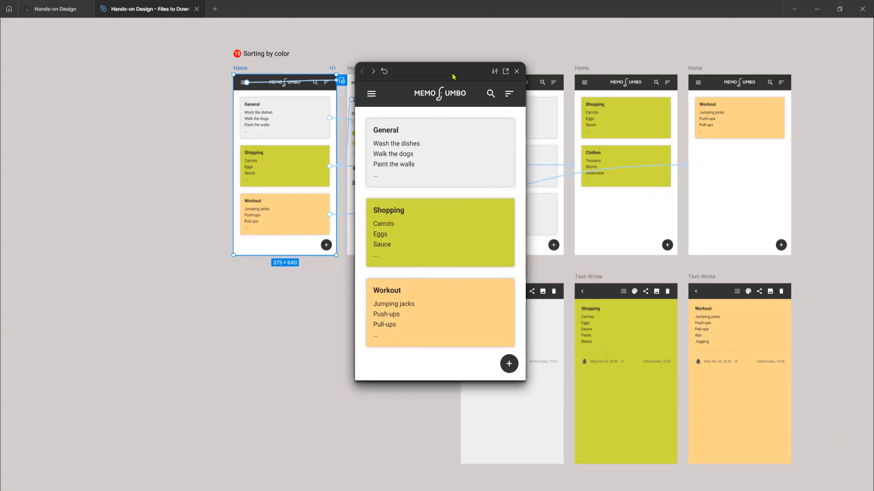